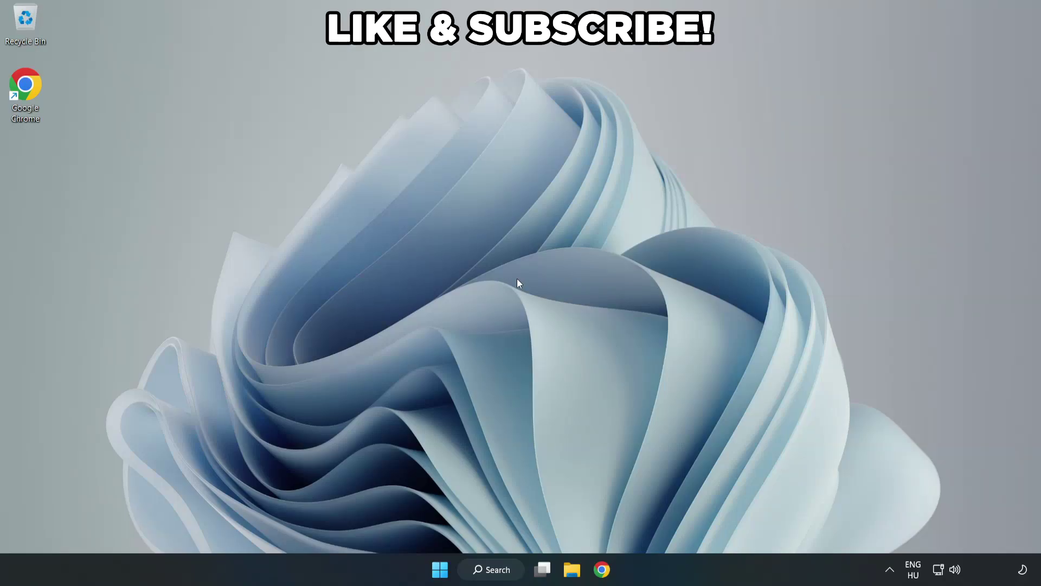
Search Windows for 'edit power plan'.
left_click(500, 576)
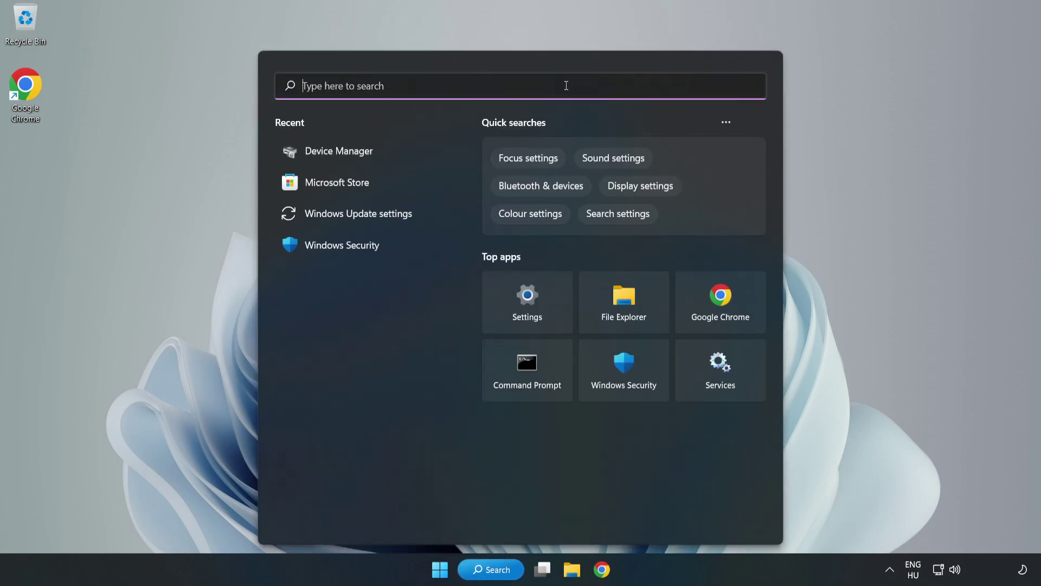
type("edit ")
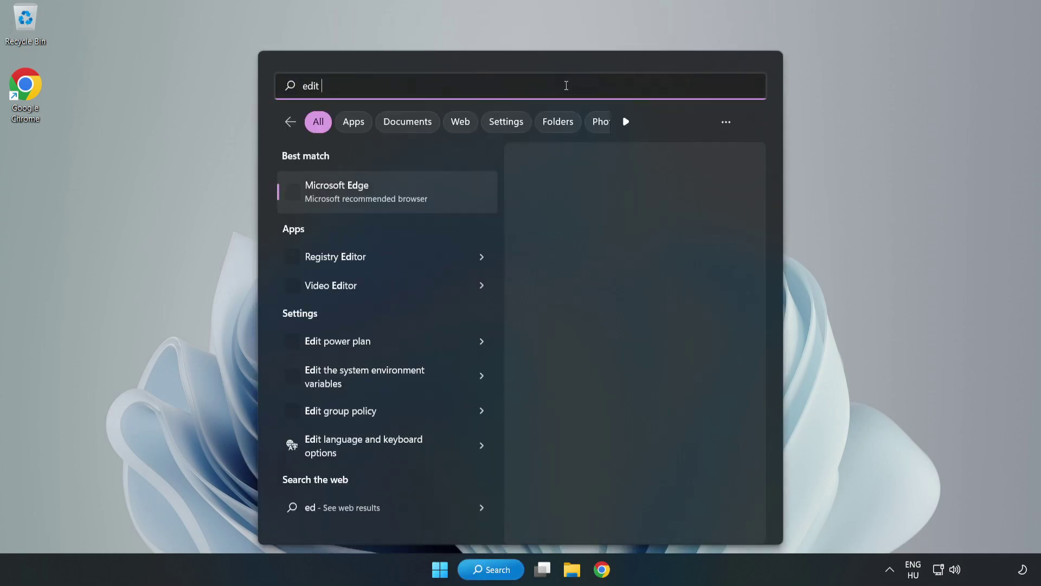
type("power pla")
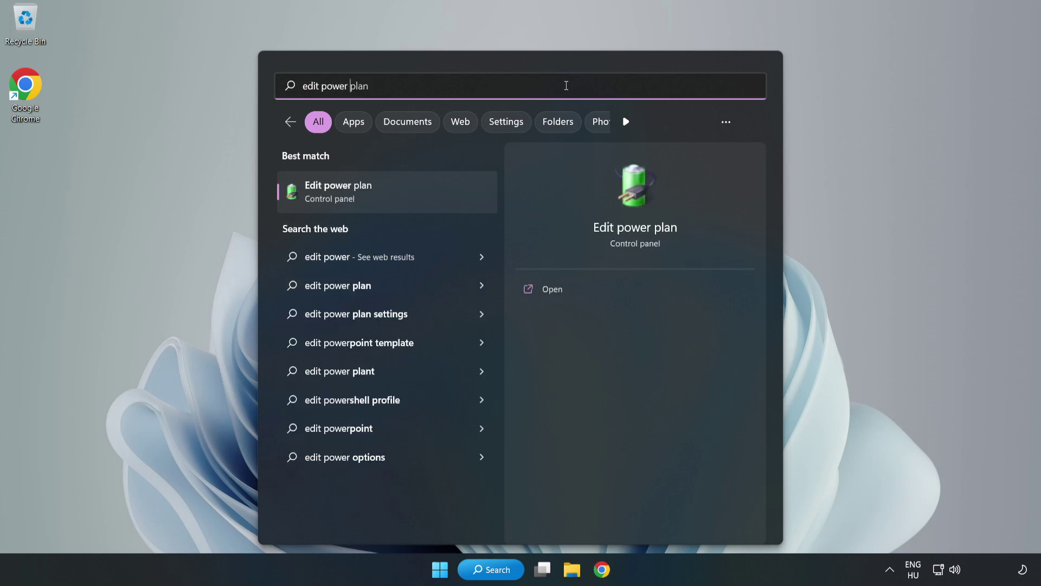
type("n")
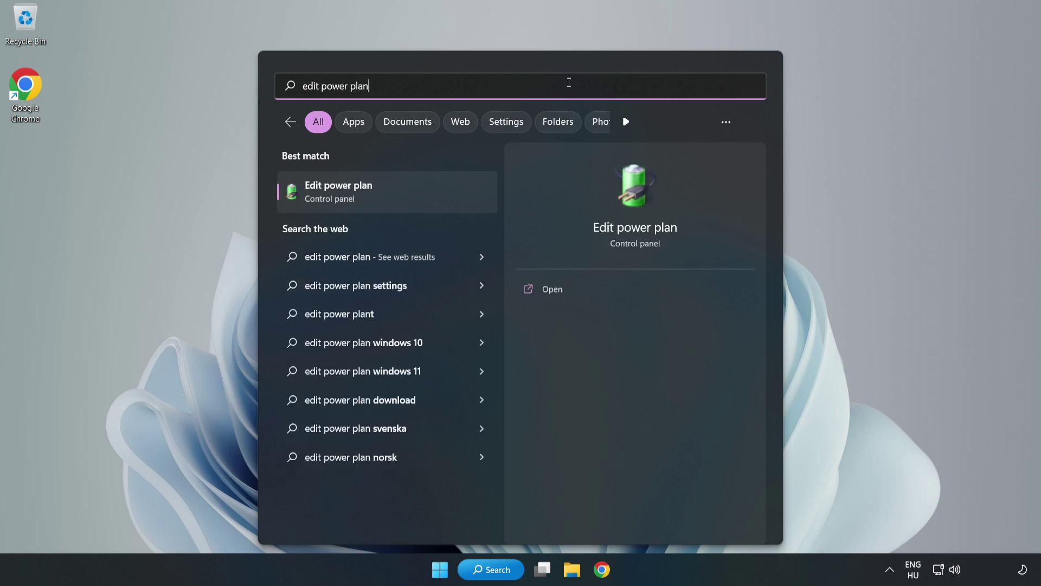
Make High performance the active power plan in Power Options, then close the window.
left_click(394, 198)
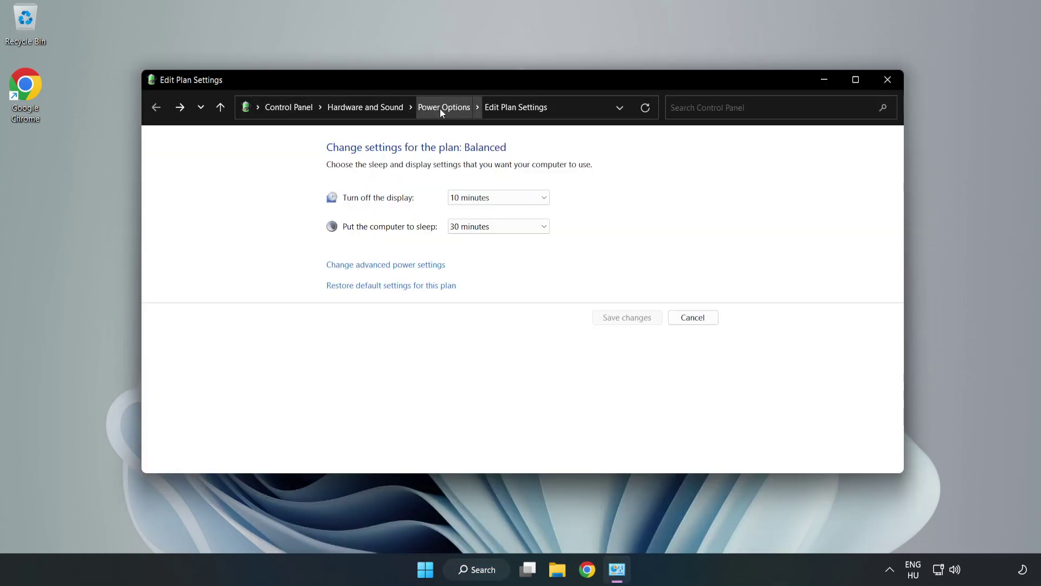
left_click(440, 109)
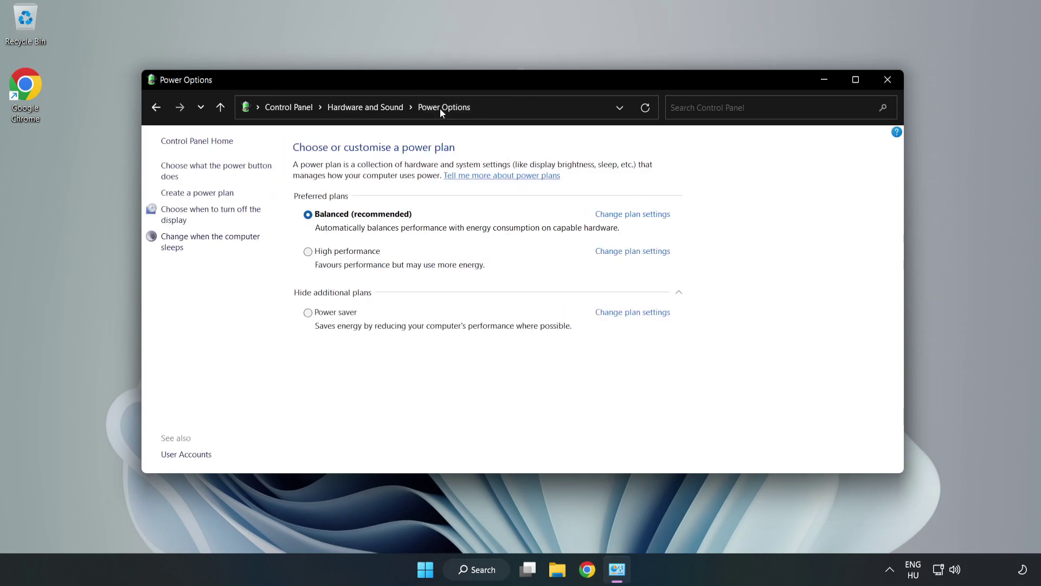
left_click(341, 253)
left_click(886, 80)
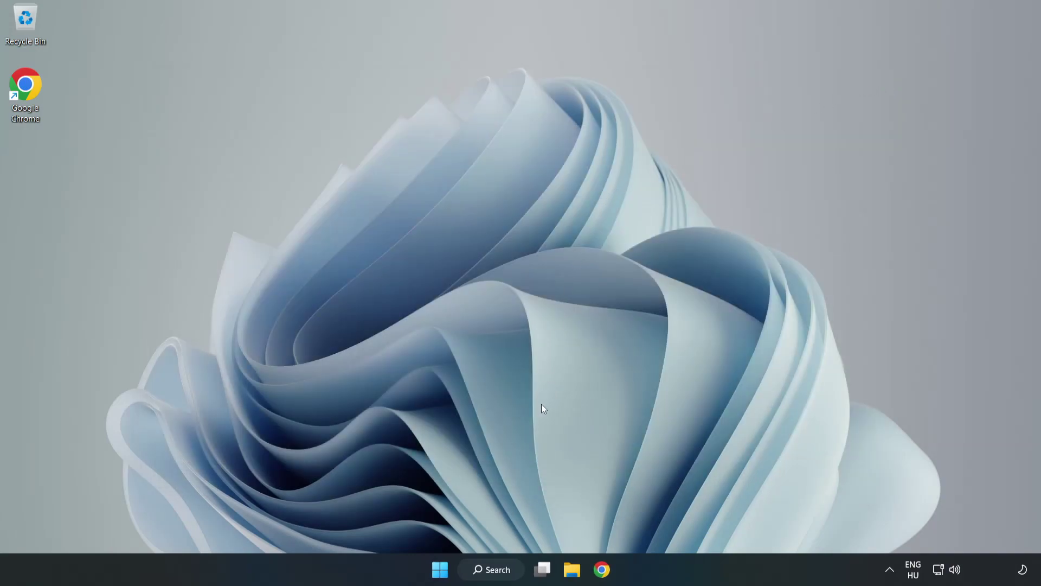
Search for 'device manager' and launch Device Manager from the results.
left_click(506, 572)
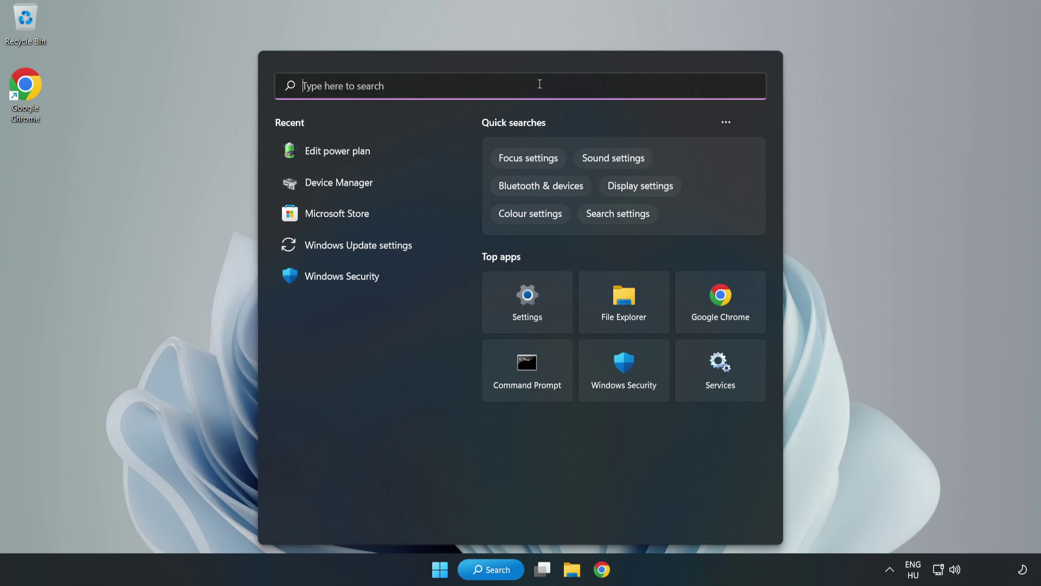
type("device mana")
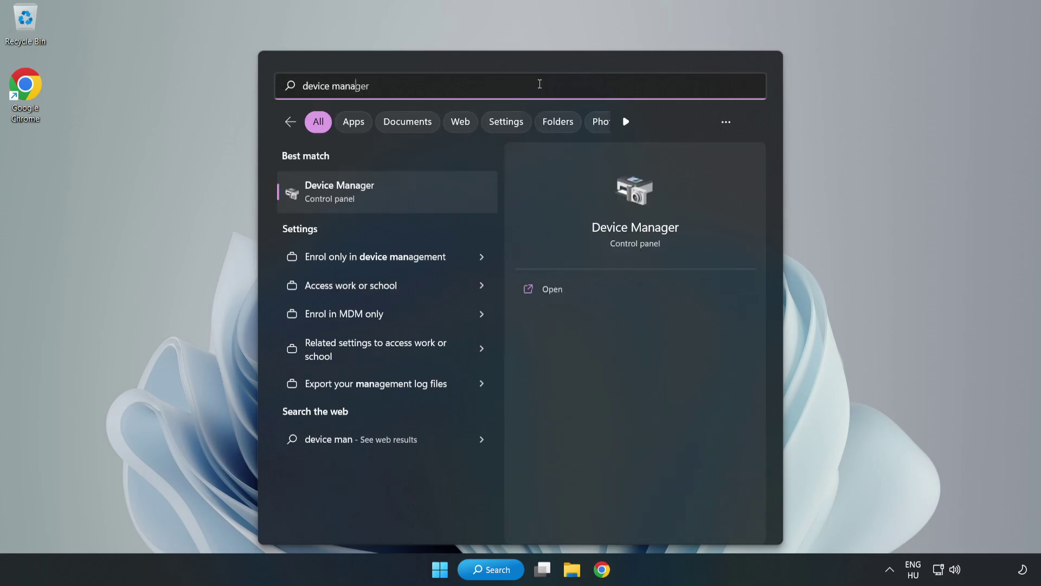
type("ger")
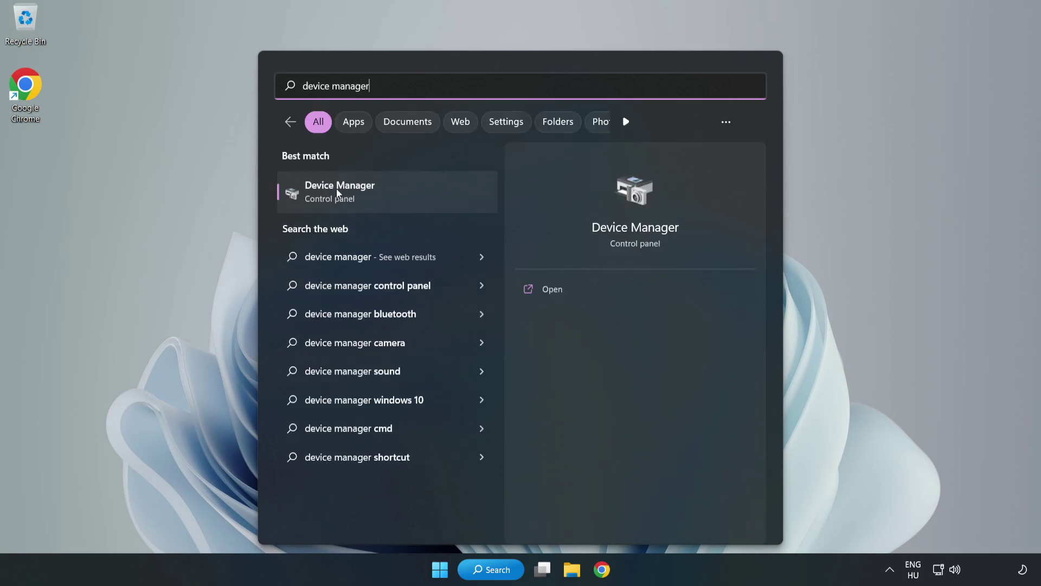
left_click(379, 196)
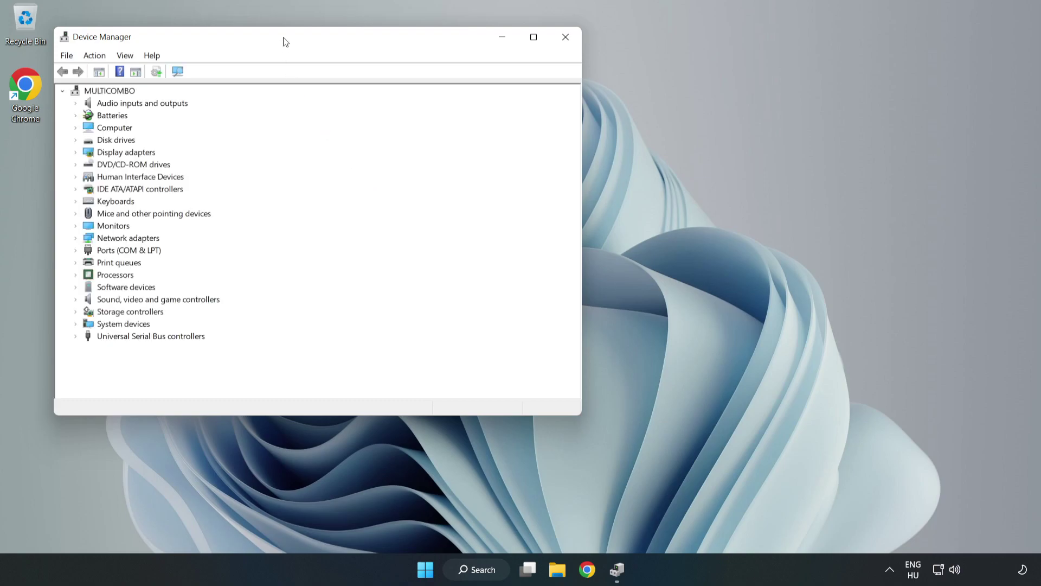
Expand Display adapters and bring up the context menu for the VMware SVGA 3D adapter.
left_click_drag(281, 39, 481, 106)
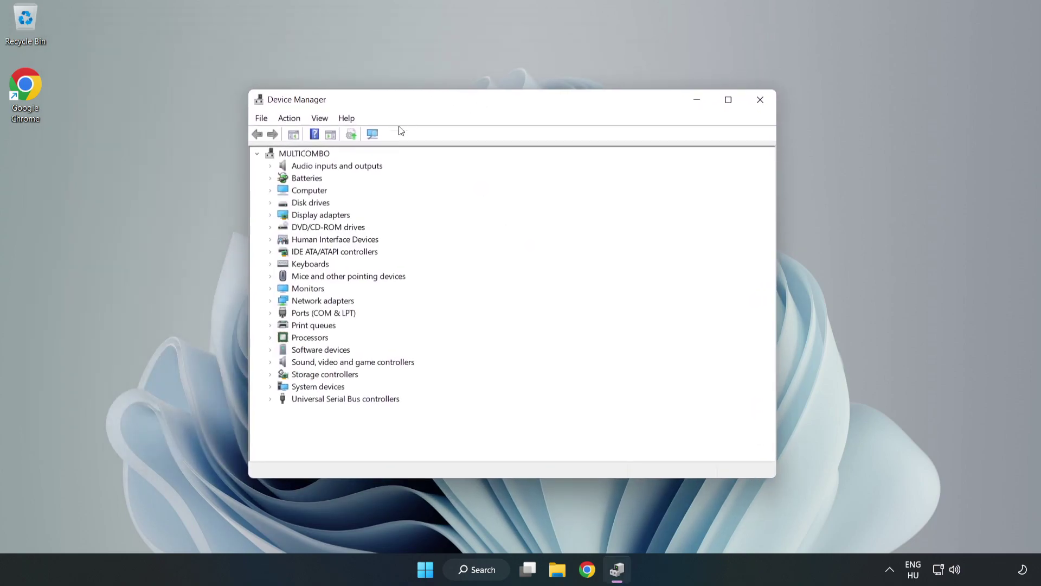
left_click(287, 215)
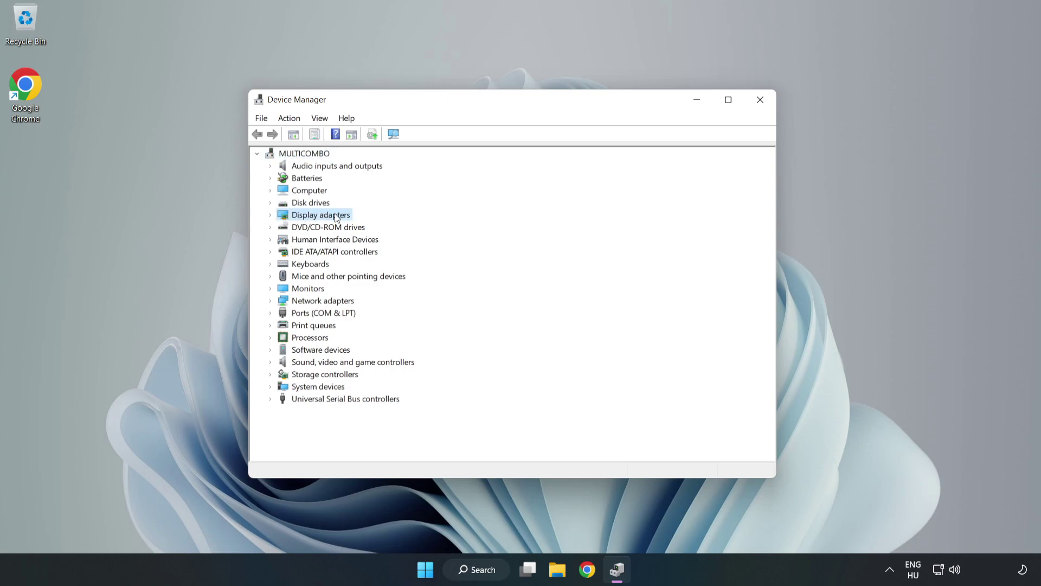
left_click(271, 215)
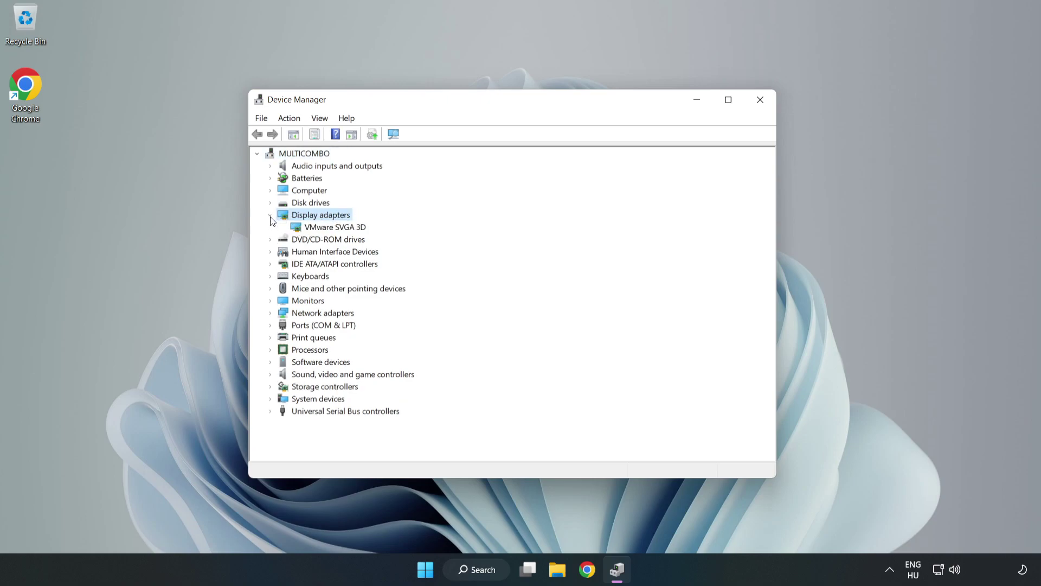
left_click(354, 227)
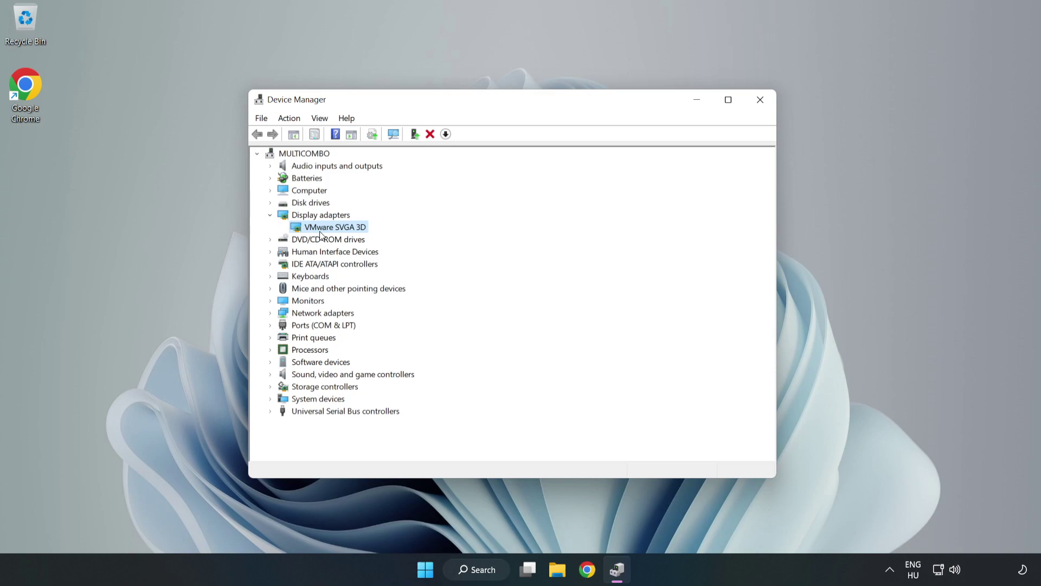
right_click(333, 231)
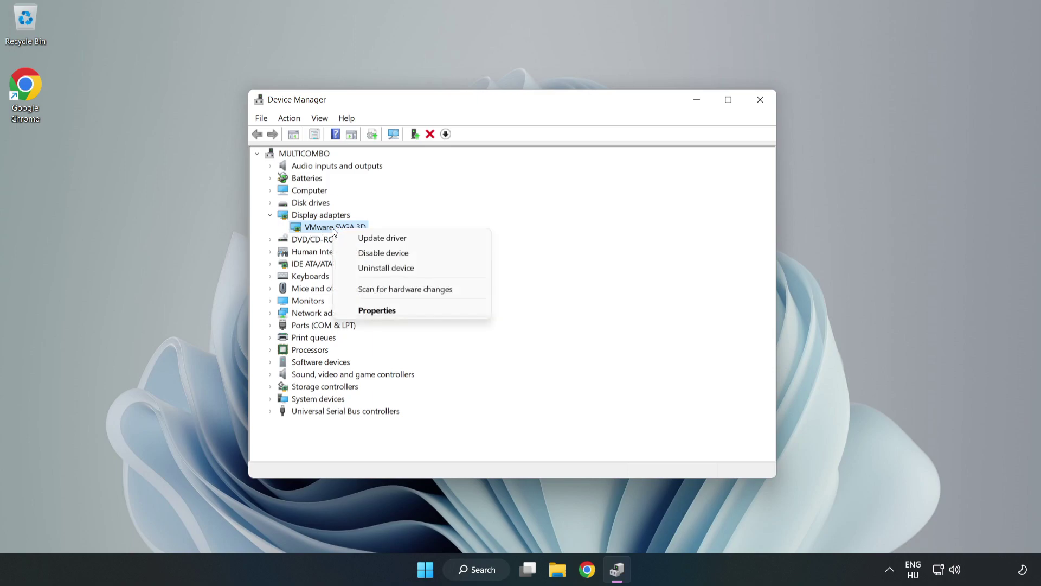
Search automatically for a newer VMware SVGA 3D driver, dismiss the already-best result, and close Device Manager.
left_click(393, 244)
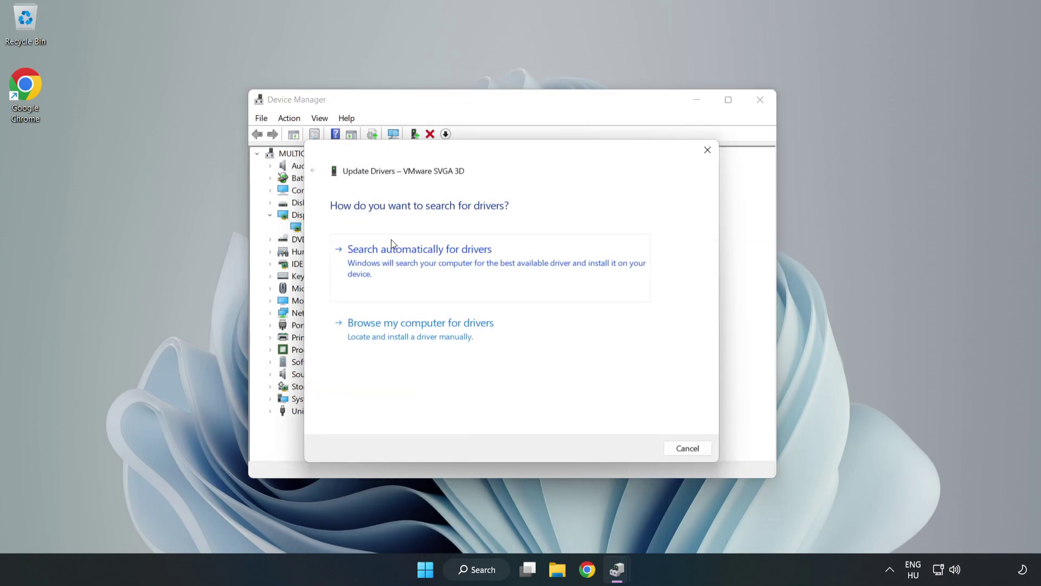
left_click_drag(426, 154, 434, 135)
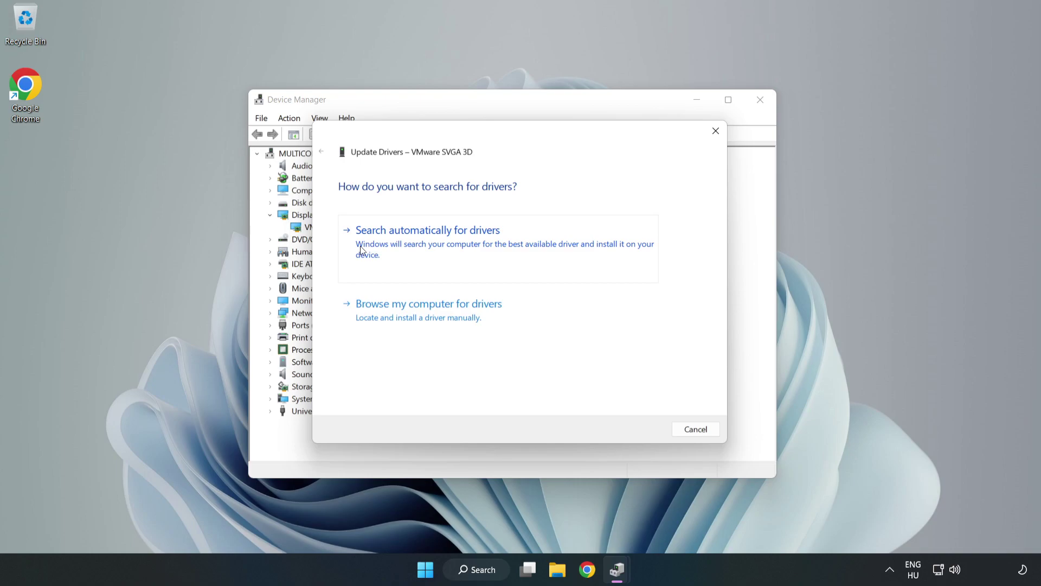
left_click(429, 245)
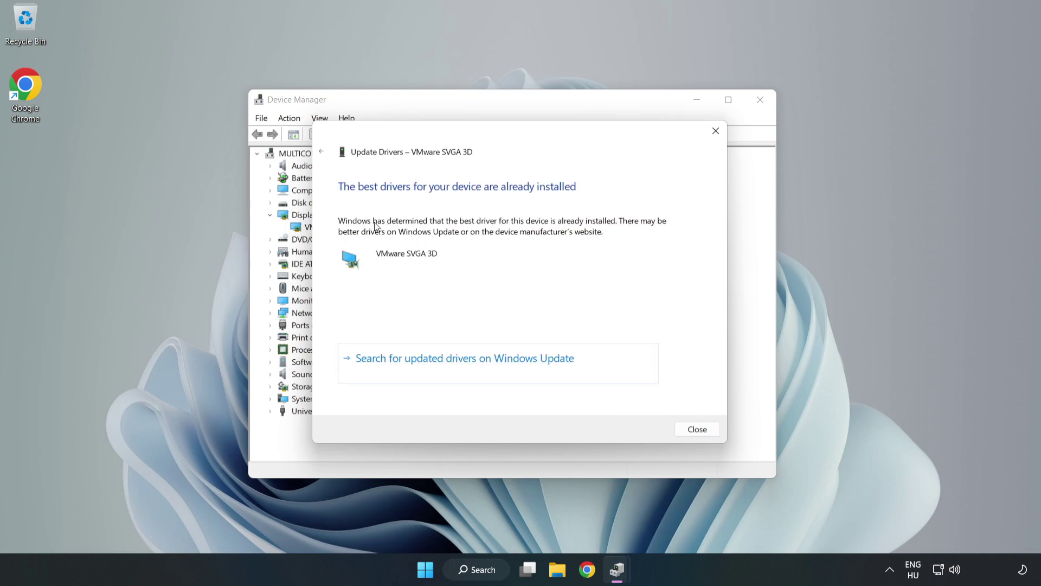
left_click(702, 430)
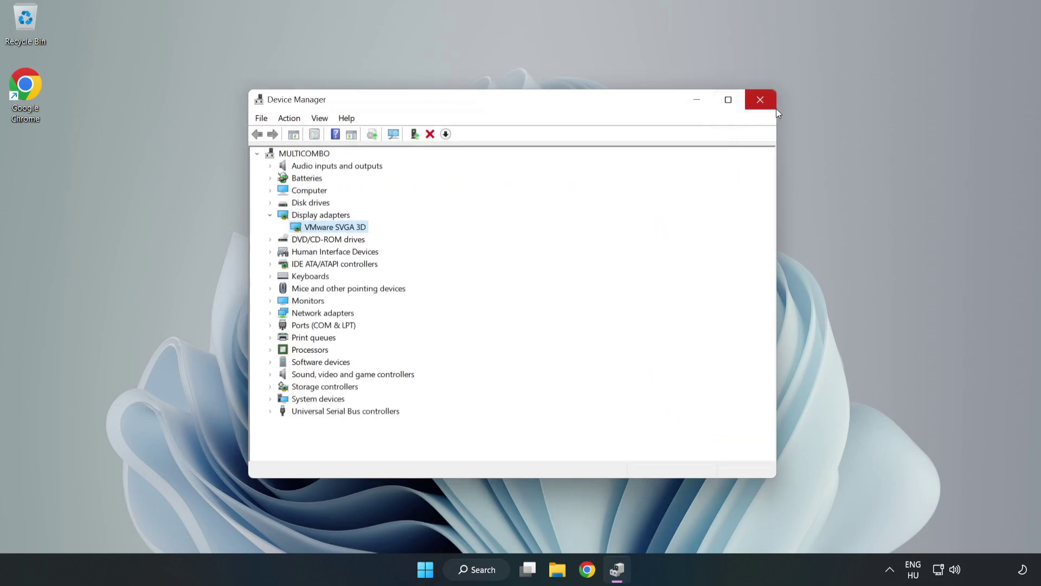
left_click(761, 101)
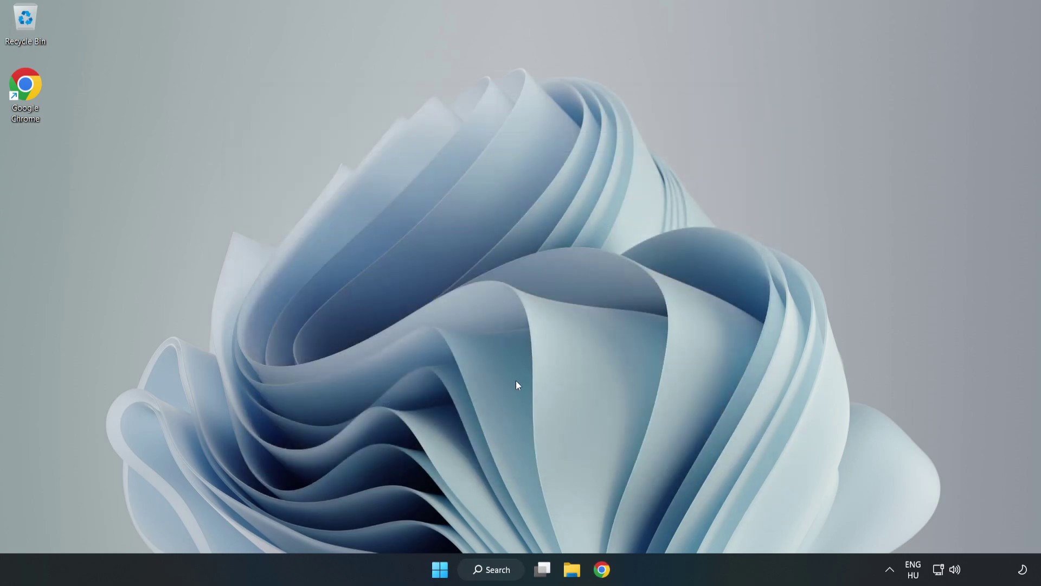
Search 'game mode' and open the Gaming > Game Mode settings page.
left_click(505, 574)
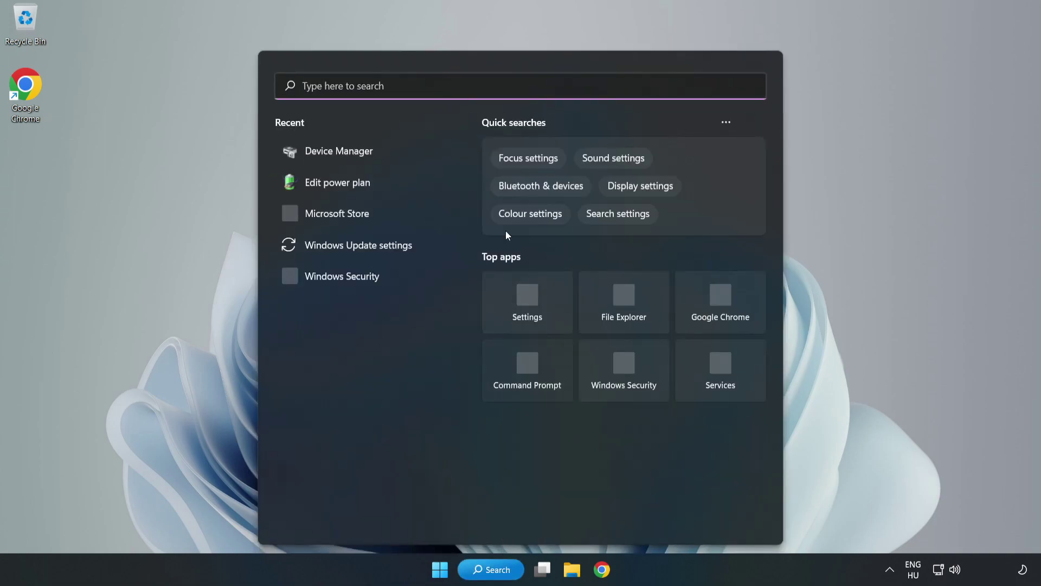
type("game mode")
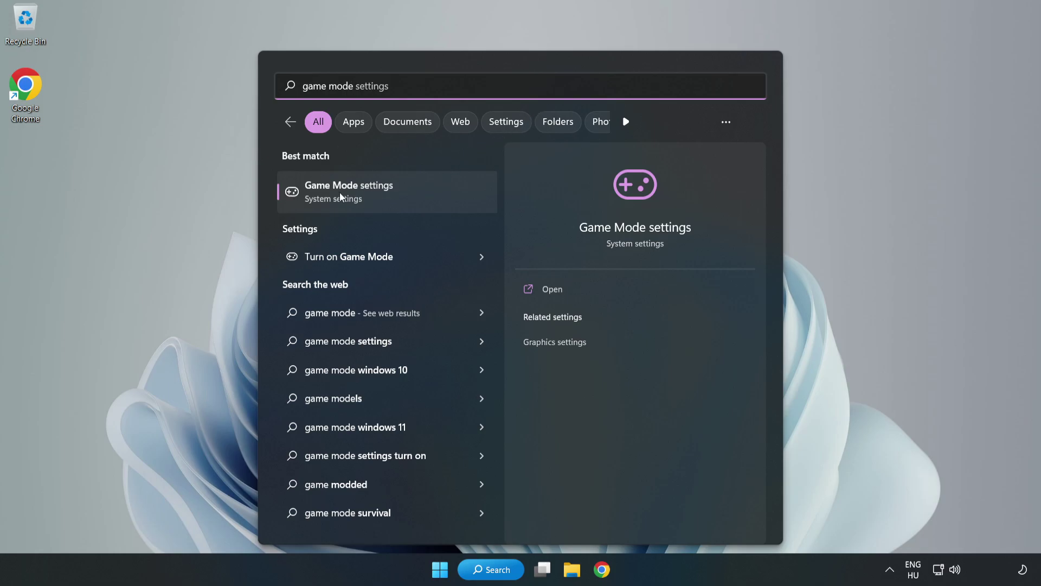
left_click(372, 193)
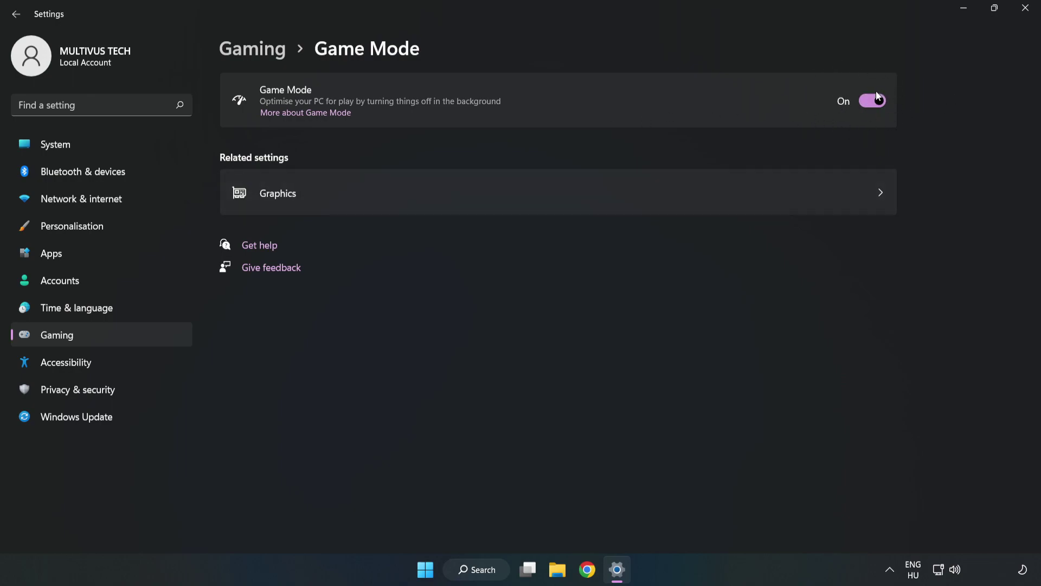
Turn off the Xbox Game Bar controller-button shortcut under Gaming settings.
left_click(266, 56)
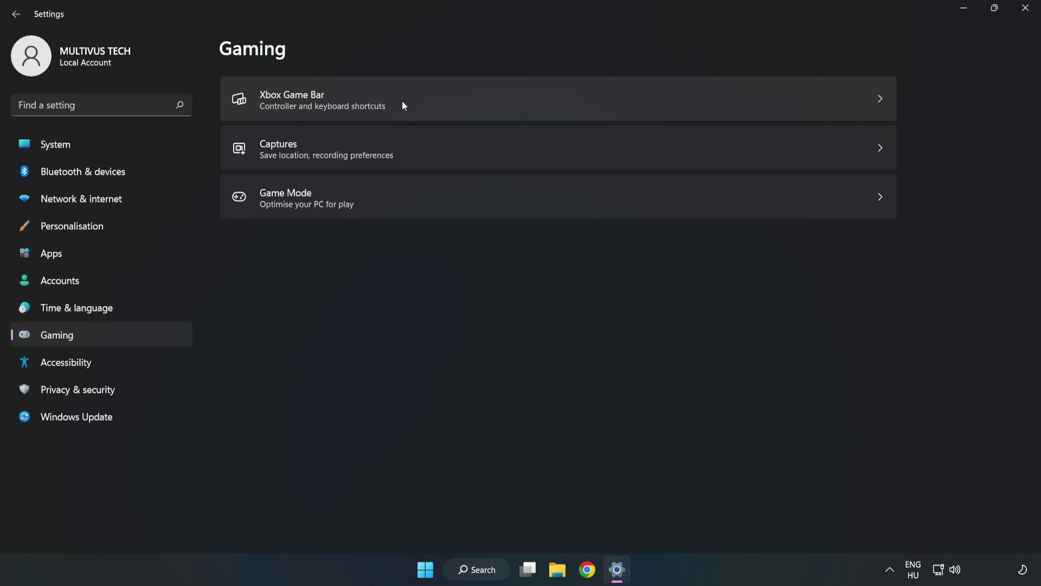
left_click(442, 100)
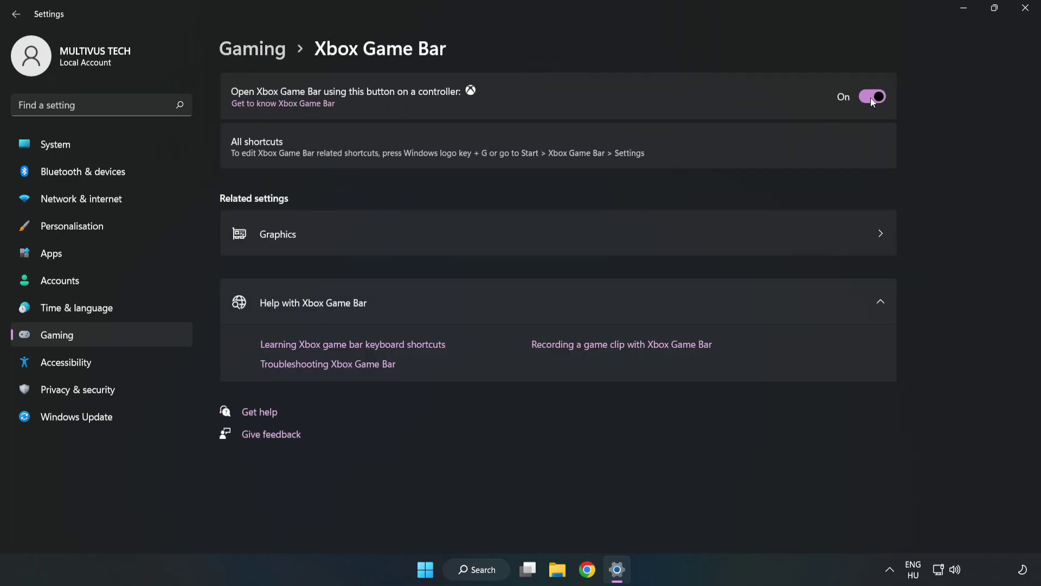
left_click(871, 97)
Close Settings and launch Task Manager from the Start button's power-user menu.
left_click(1026, 16)
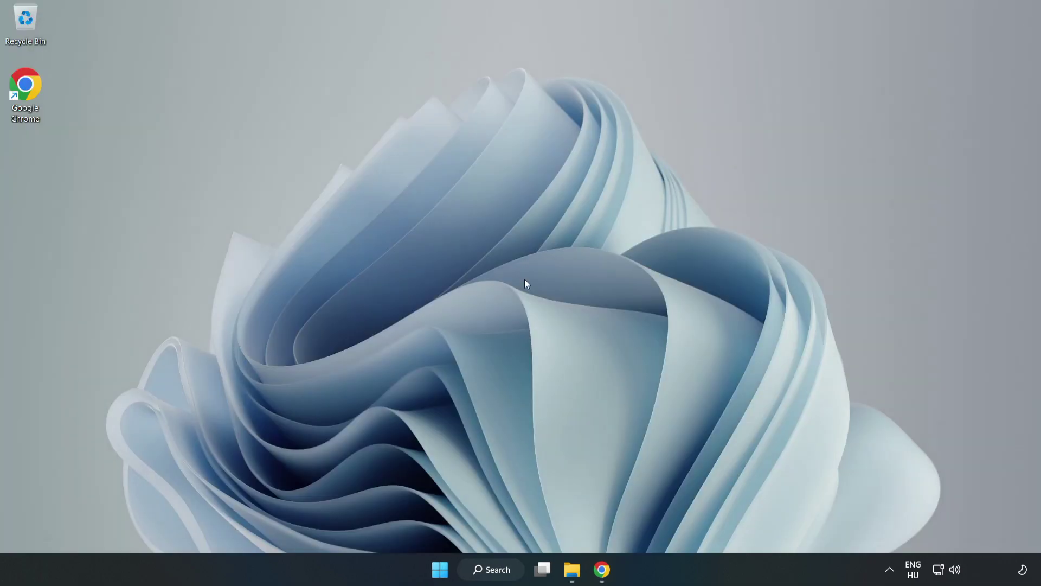
right_click(444, 574)
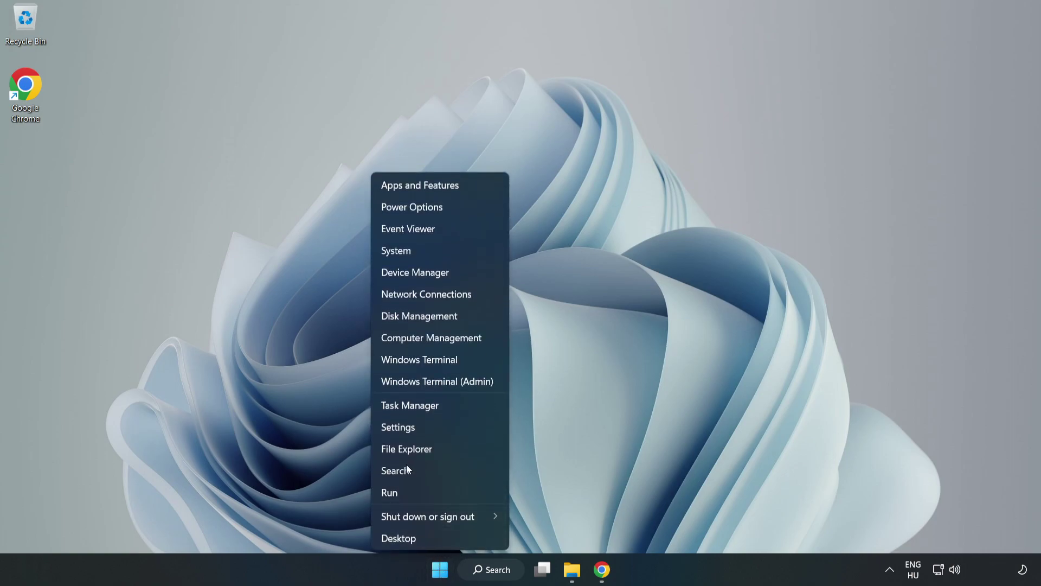
left_click(455, 410)
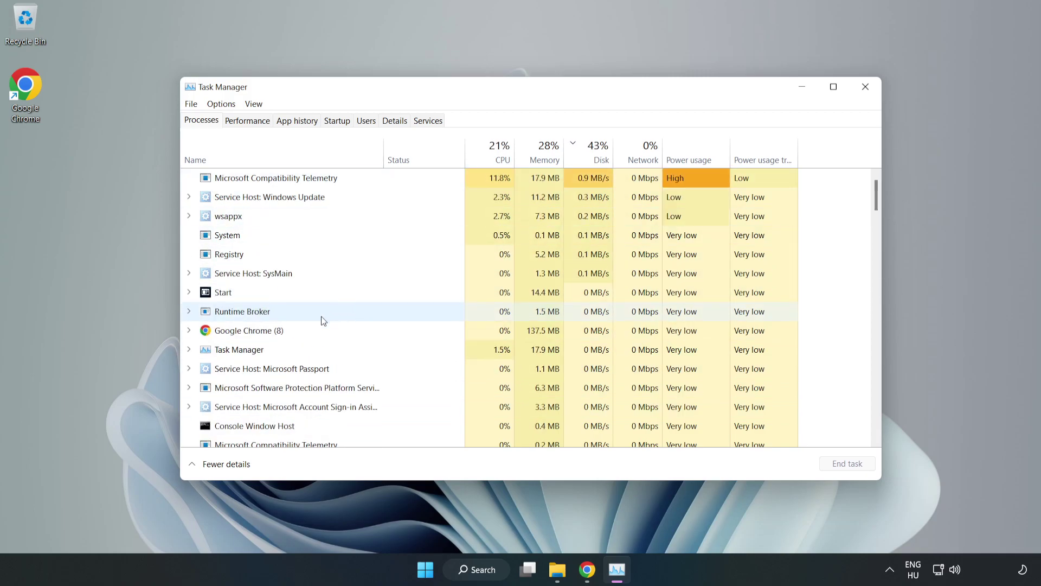
End the Google Chrome (8) process on the Processes tab.
left_click(281, 332)
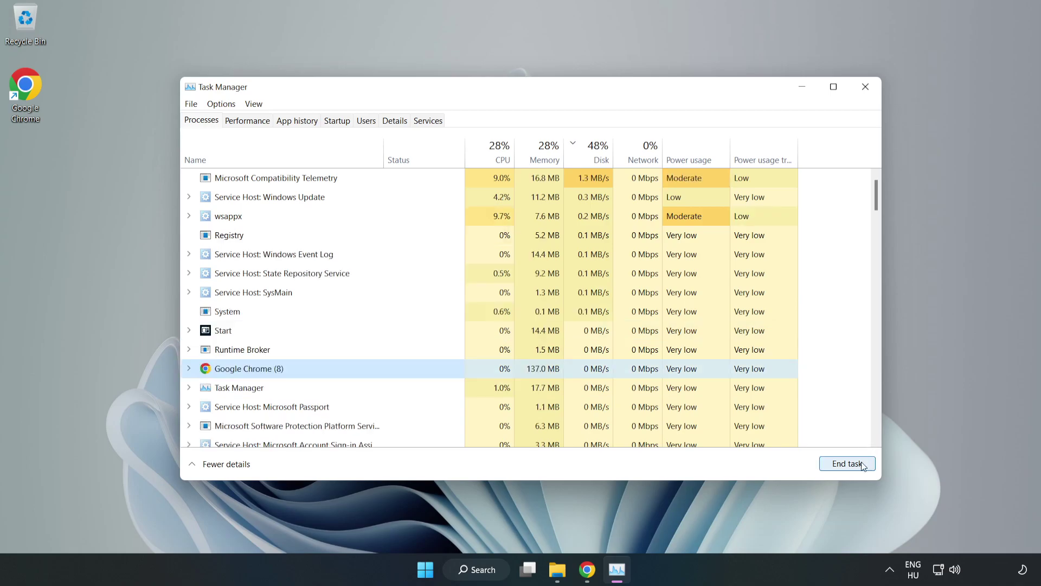
left_click(842, 468)
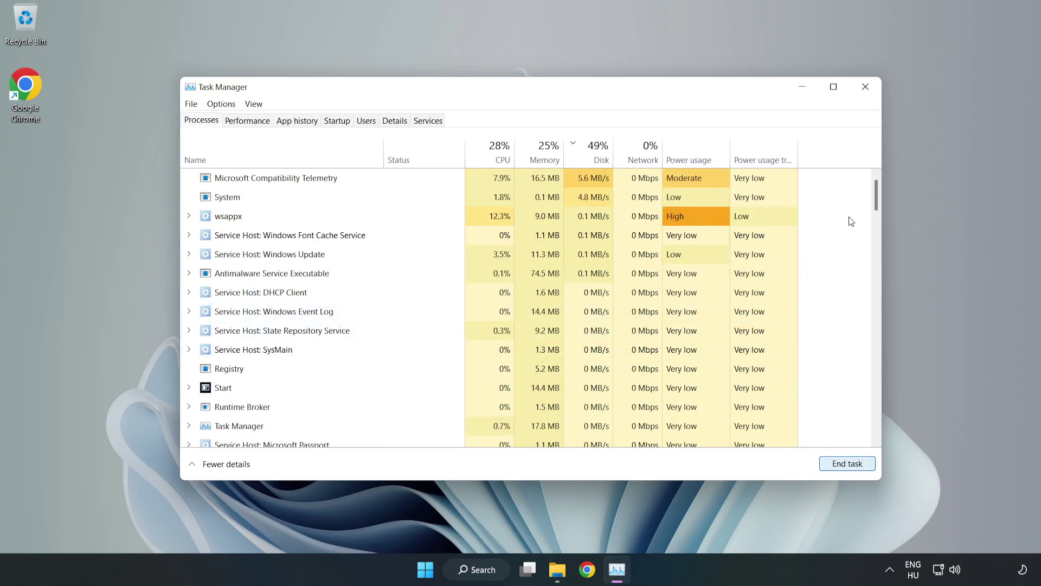
mouse_move(879, 197)
left_mouse_down()
mouse_move(877, 372)
mouse_move(863, 204)
left_mouse_up()
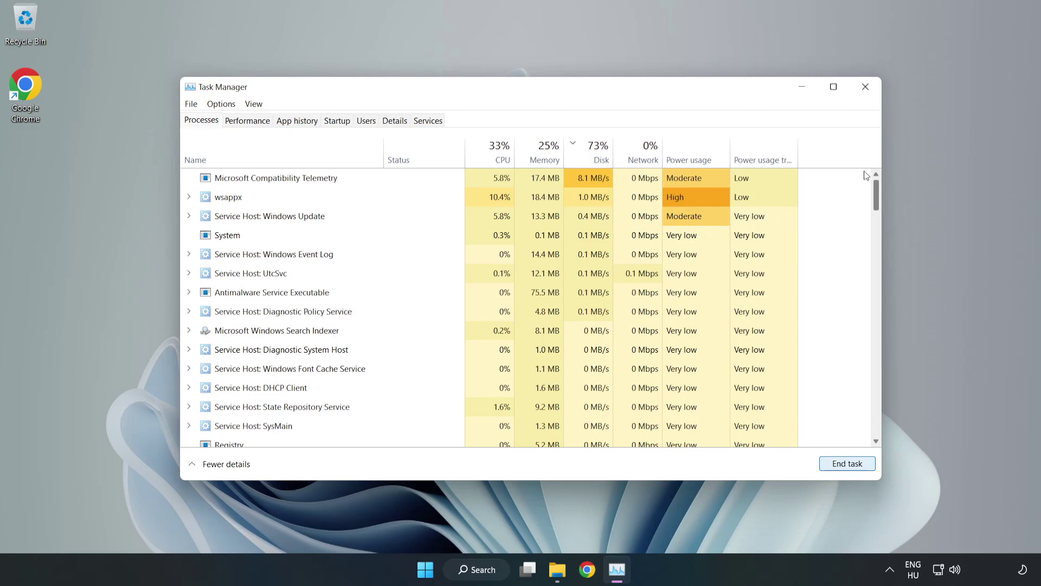
Switch Task Manager to the Startup tab to list the six start-up apps.
left_click(343, 123)
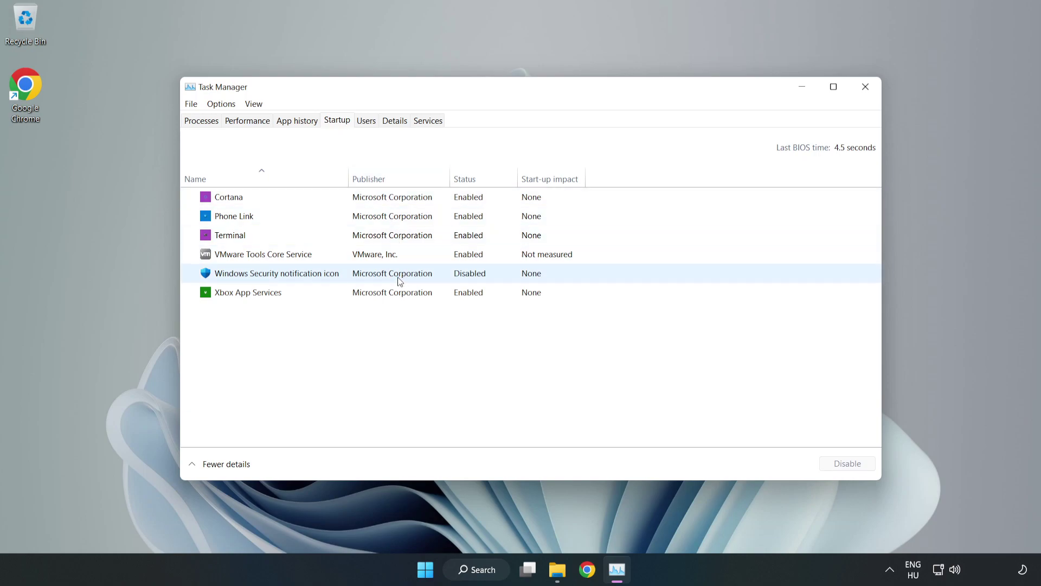
Disable Cortana, Phone Link, Terminal and Xbox App Services at startup, then close Task Manager.
left_click(392, 197)
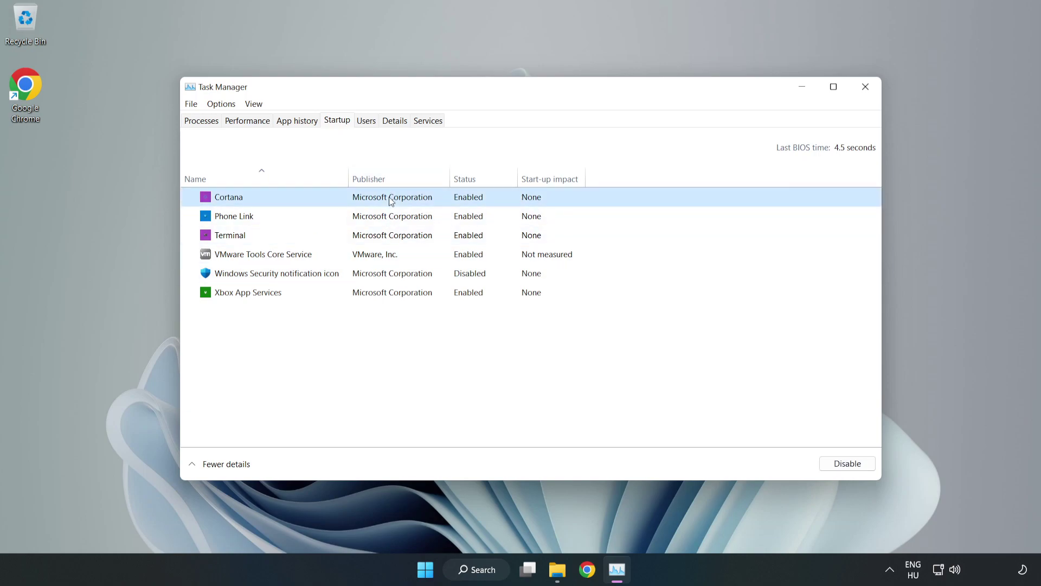
left_click(837, 471)
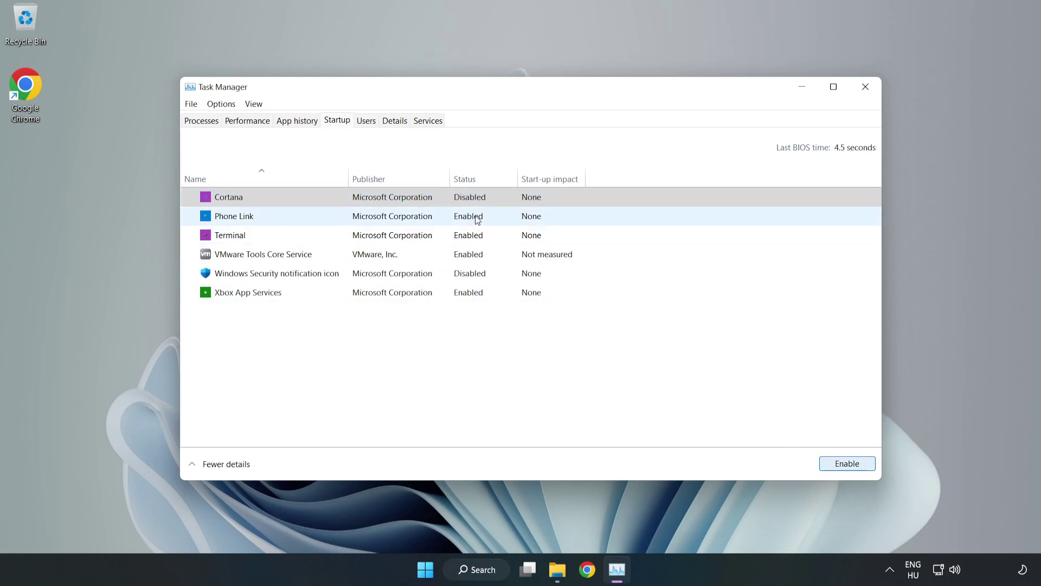
left_click(480, 219)
left_click(841, 464)
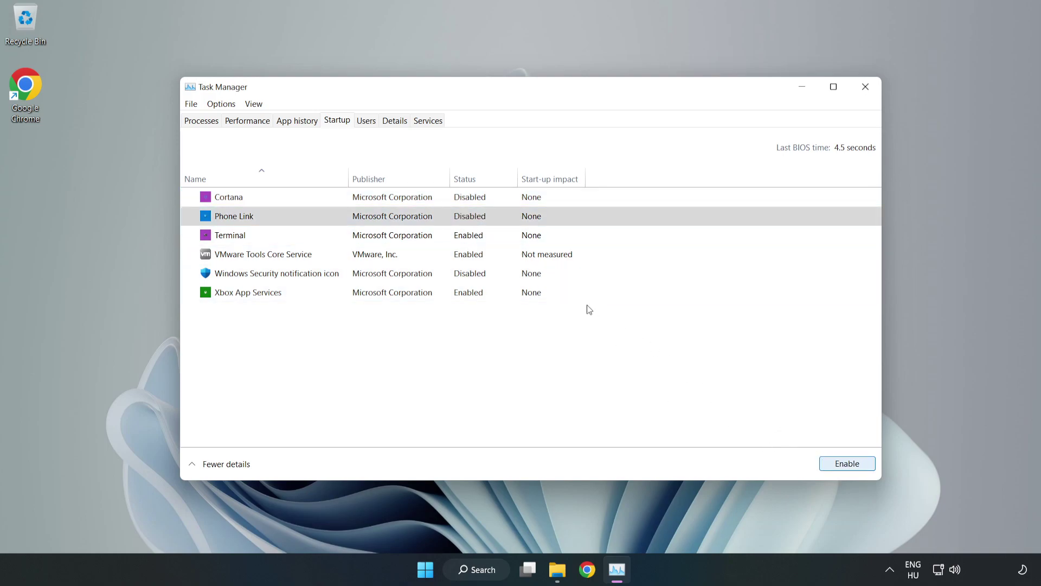
left_click(479, 239)
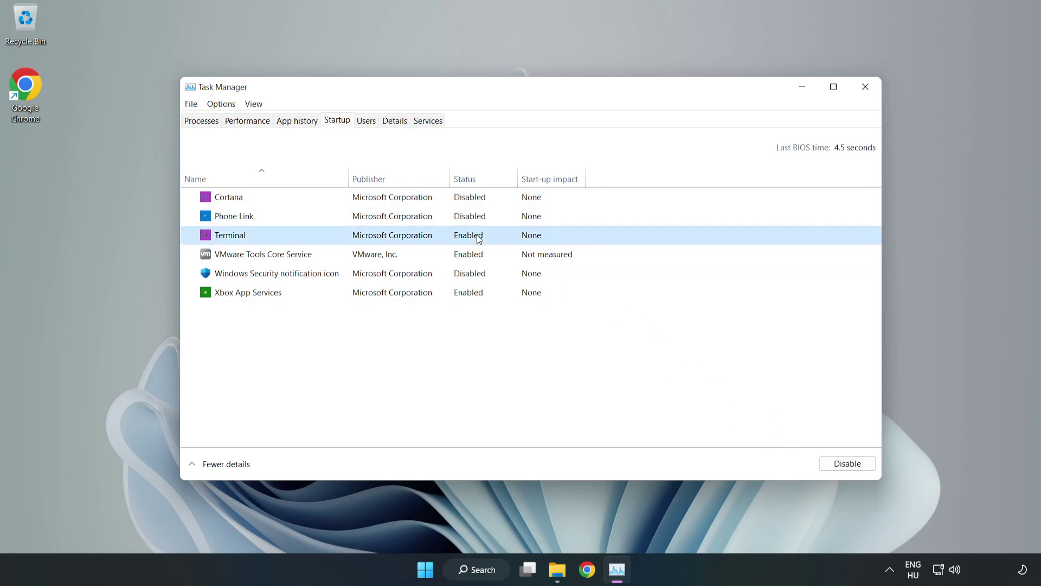
left_click(851, 466)
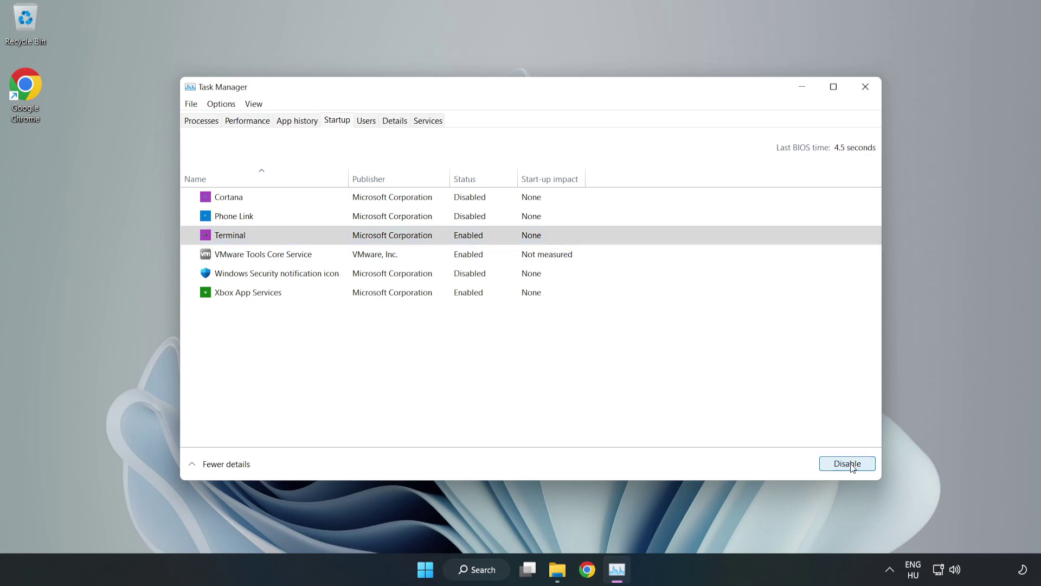
left_click(358, 293)
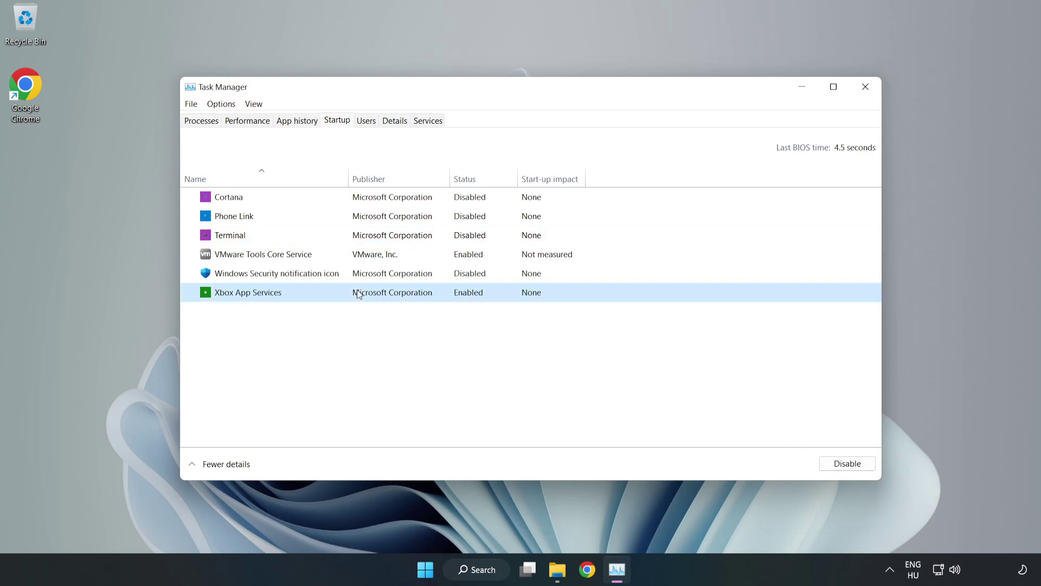
left_click(827, 466)
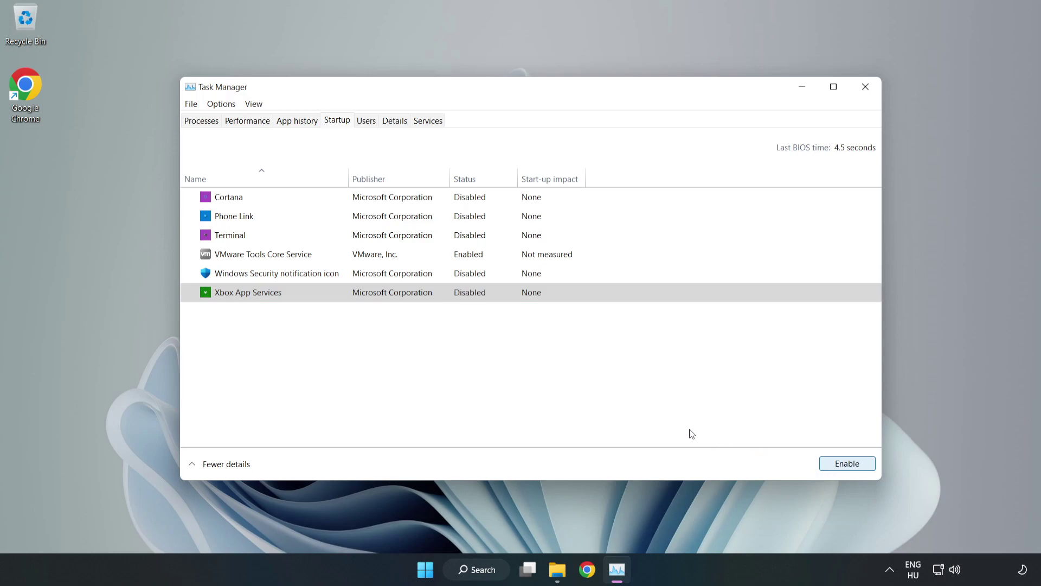
left_click(865, 91)
Close Task Manager, search 'update' and confirm Windows Update reports the PC is up to date.
left_click(865, 91)
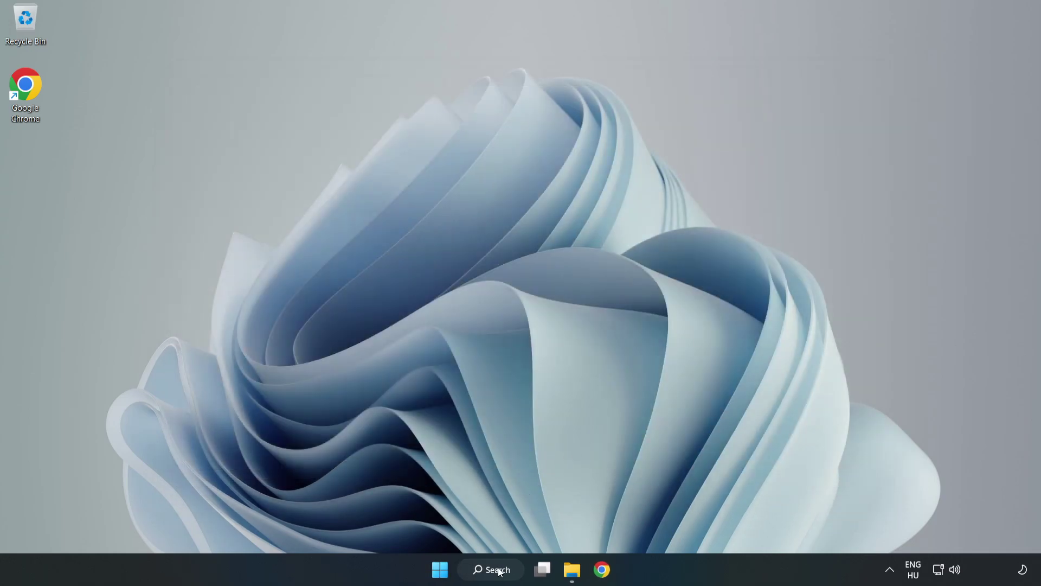
left_click(498, 571)
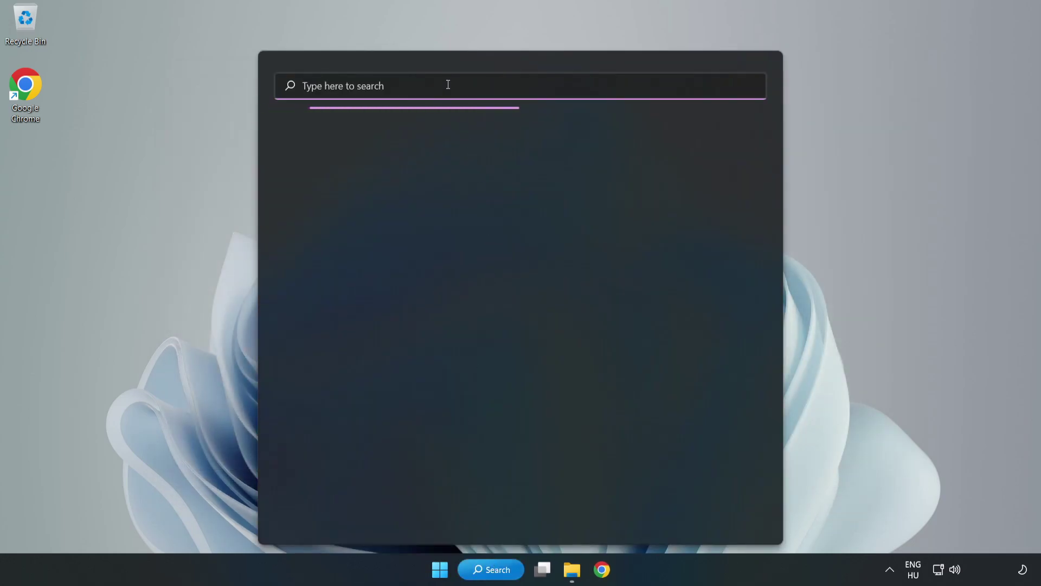
type("update")
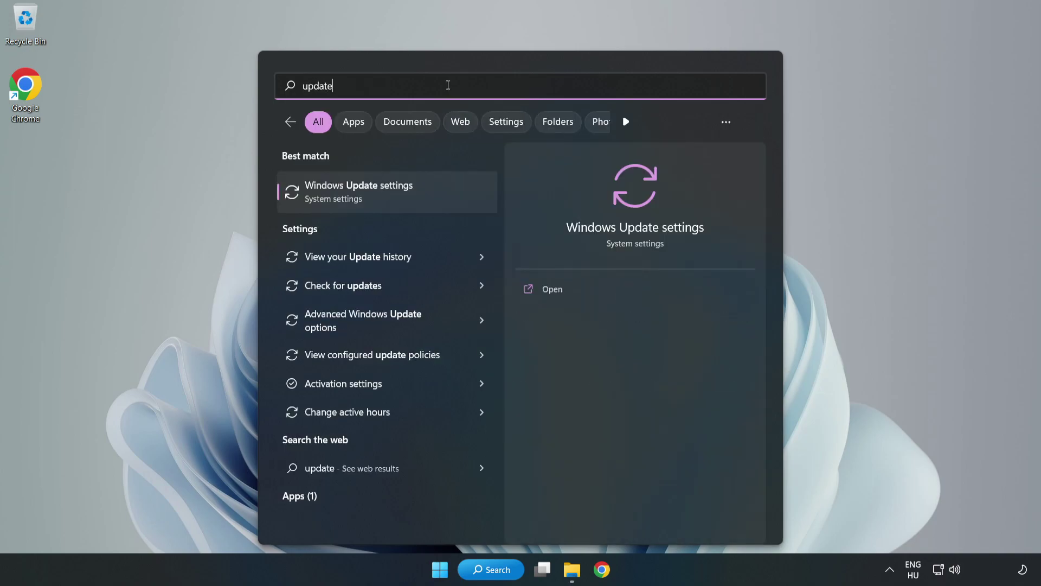
left_click(424, 202)
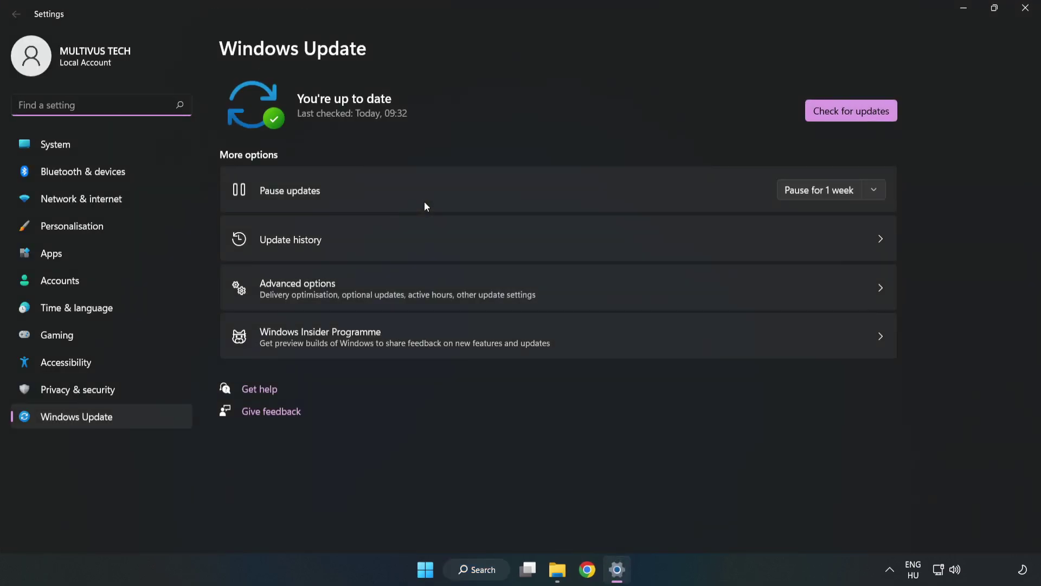
left_click(837, 115)
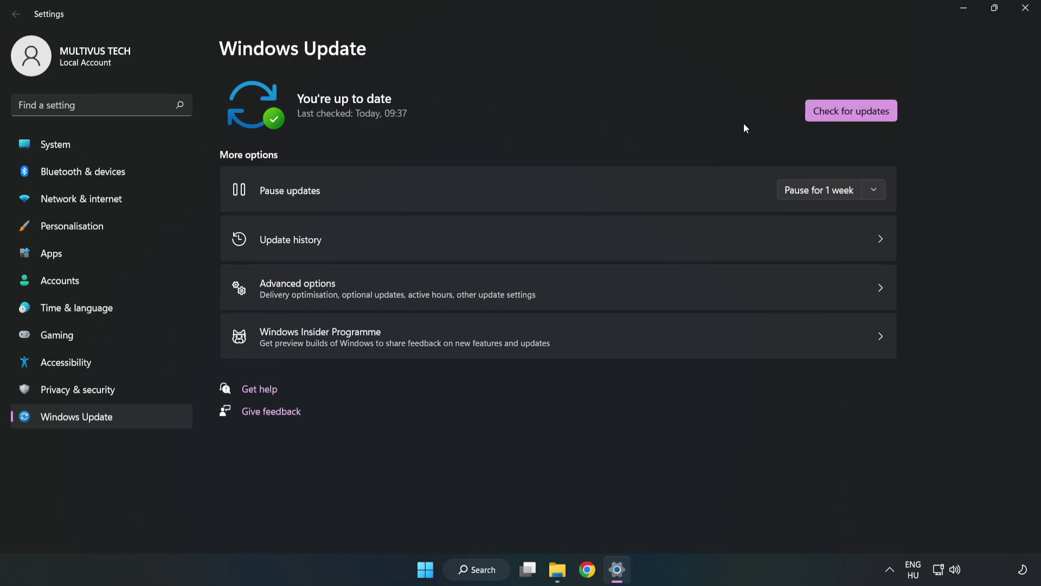
left_click(1022, 14)
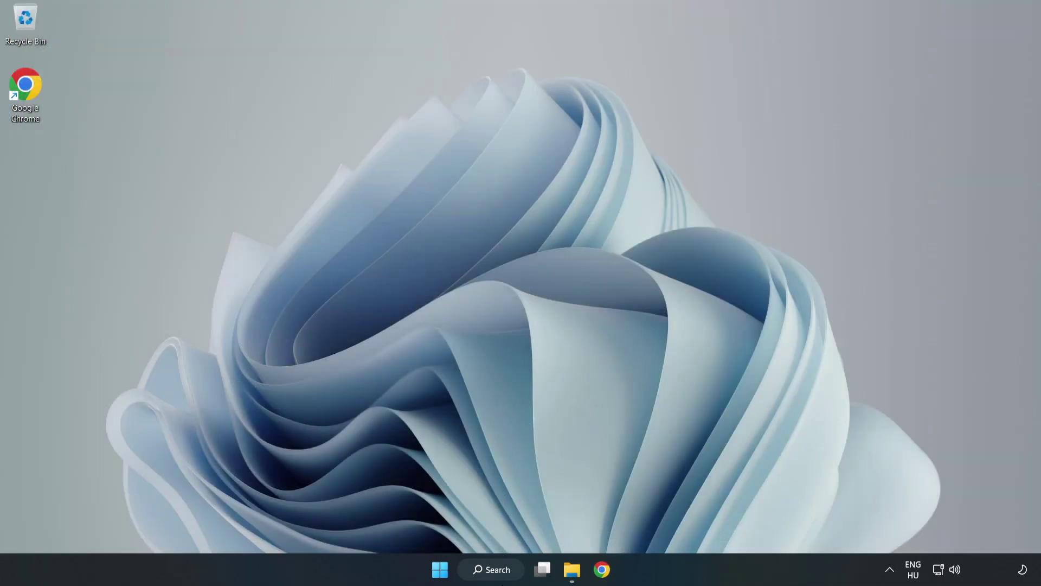
Launch Registry Editor by searching 'regedit' in Windows Search.
left_click(508, 575)
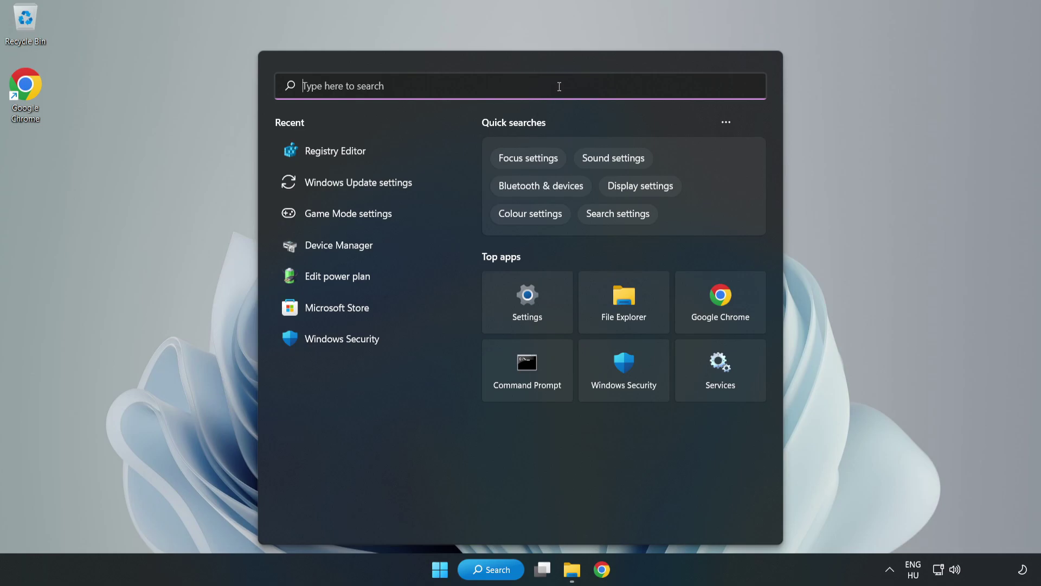
type("regedit")
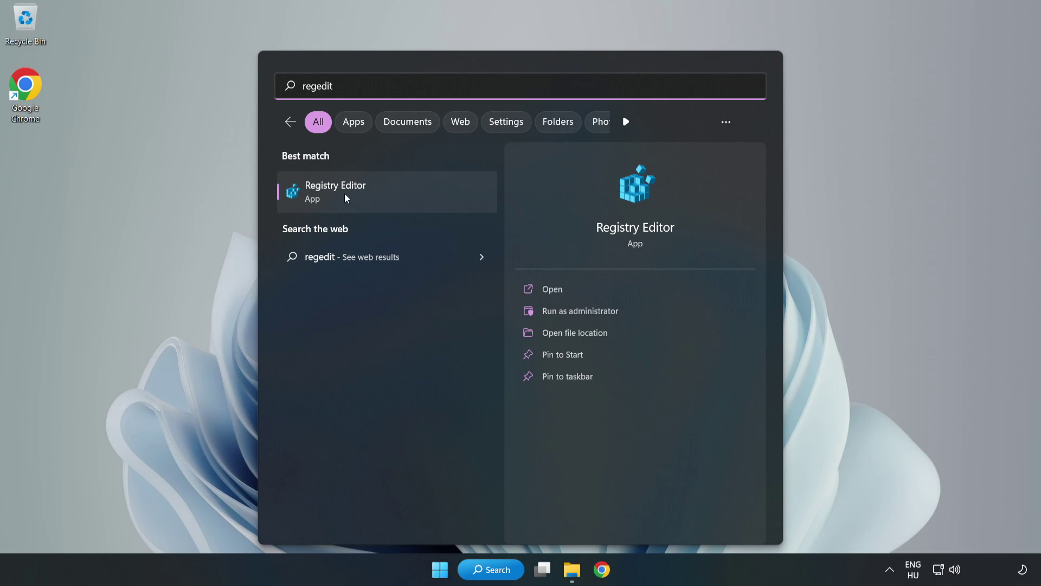
left_click(396, 194)
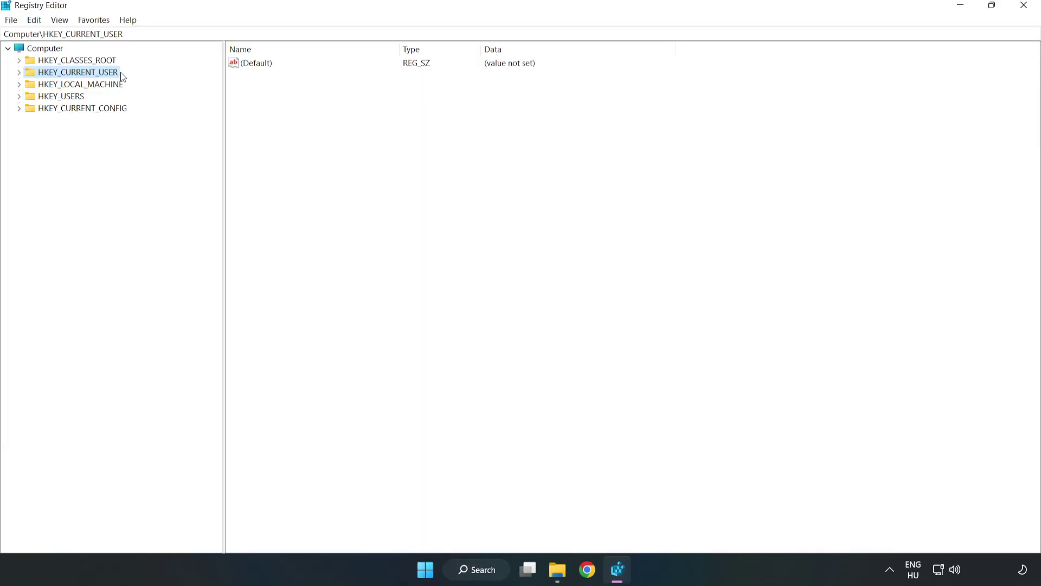
Navigate to HKEY_CURRENT_USER\System\GameConfigStore and select the GameDVR_Enabled value.
left_click(20, 74)
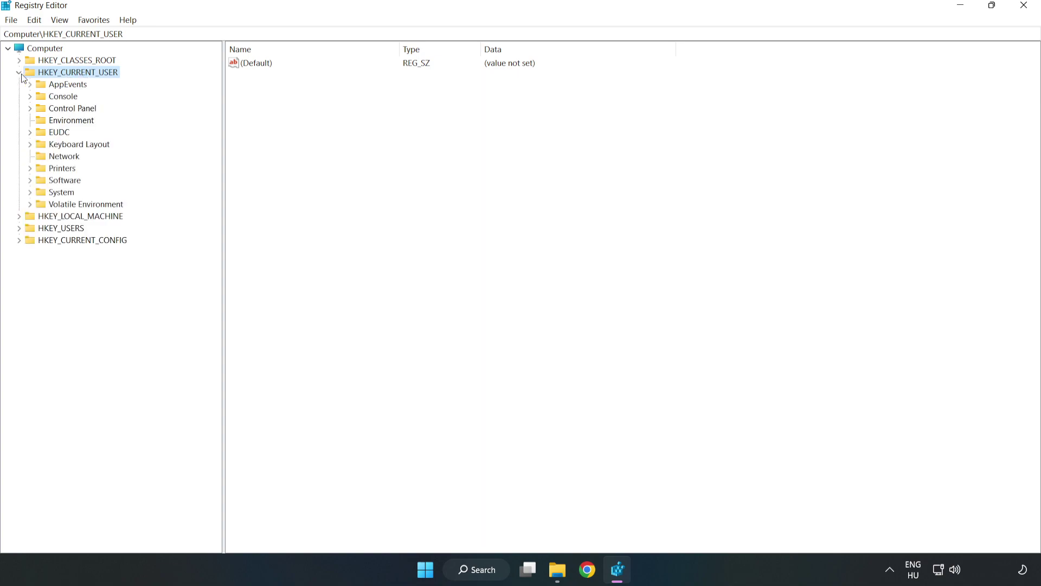
left_click(29, 193)
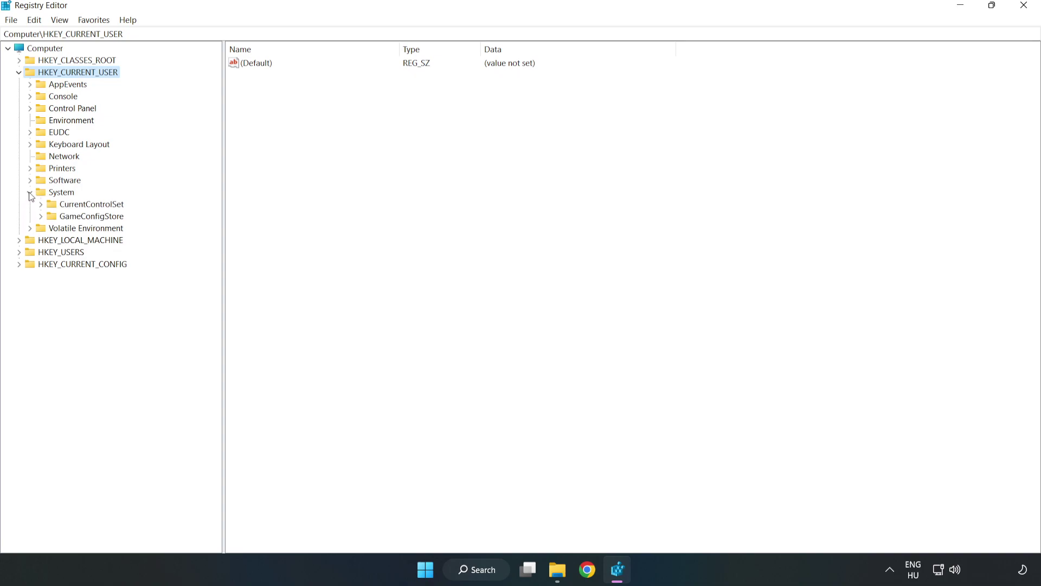
left_click(88, 217)
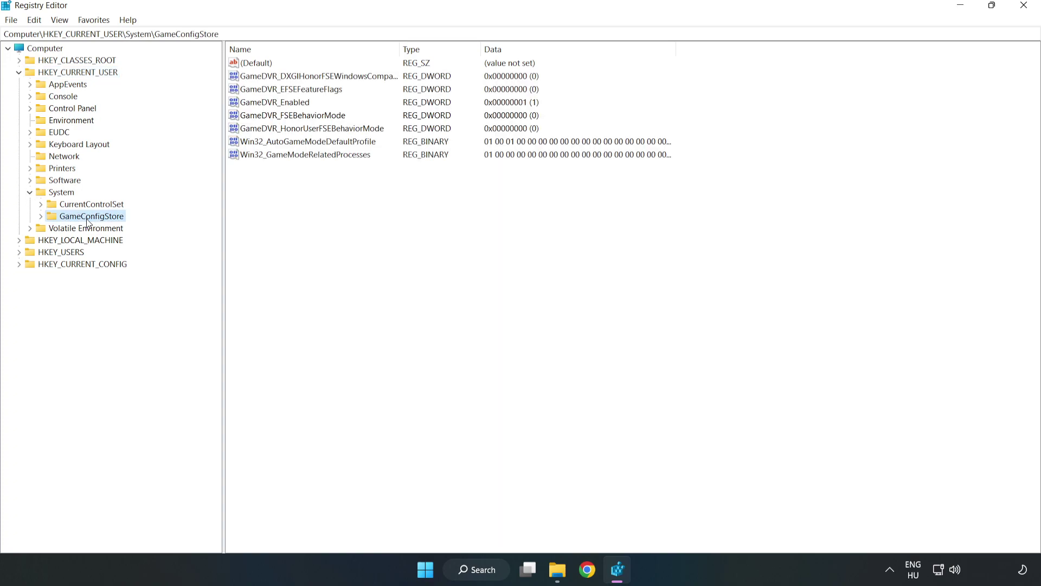
left_click(256, 104)
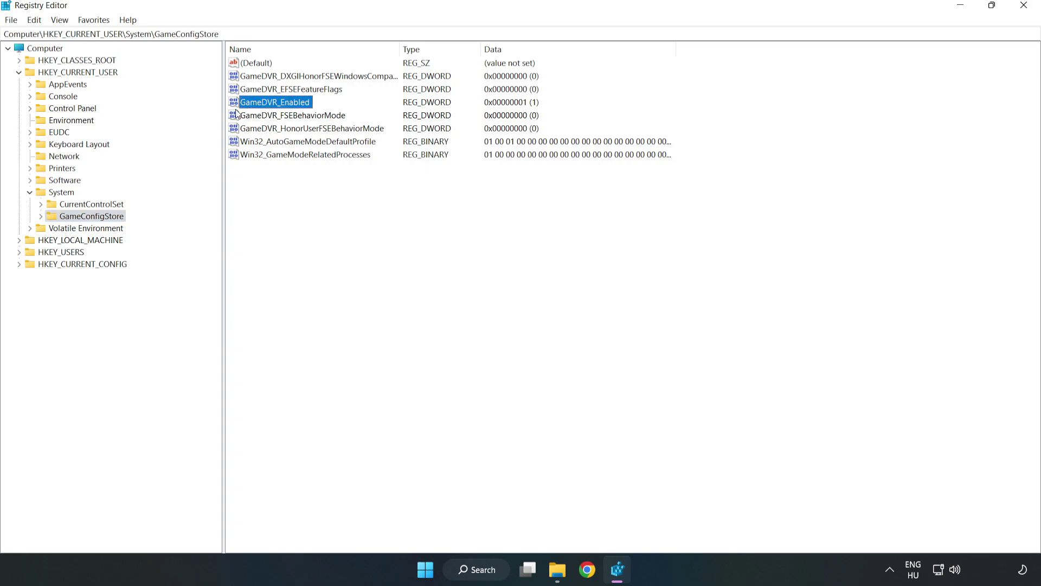
Change GameDVR_Enabled's value data from 1 to 0.
right_click(284, 108)
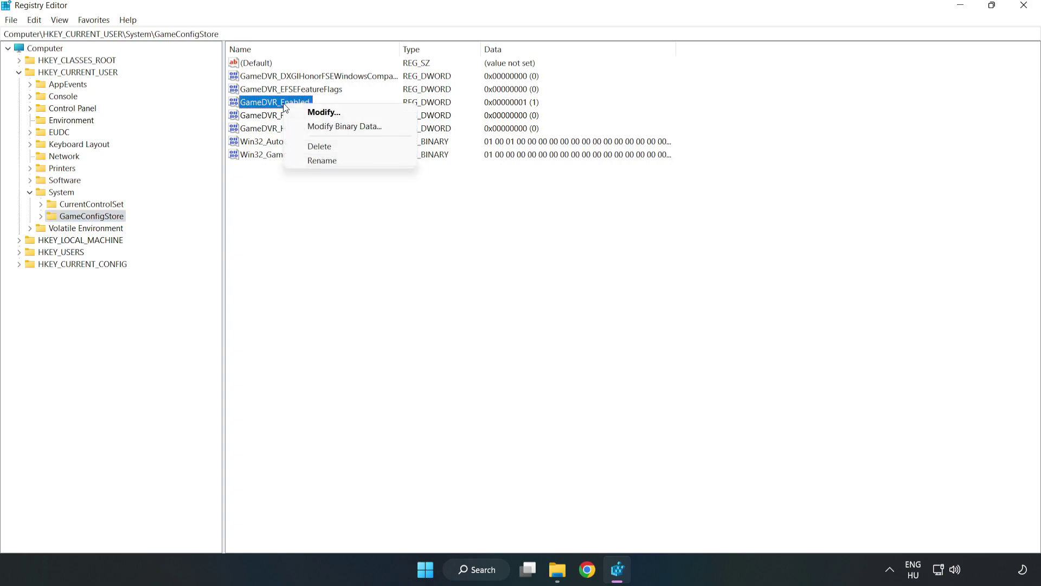
left_click(332, 114)
left_click_drag(367, 144, 583, 219)
left_click(436, 281)
left_click_drag(436, 282, 362, 271)
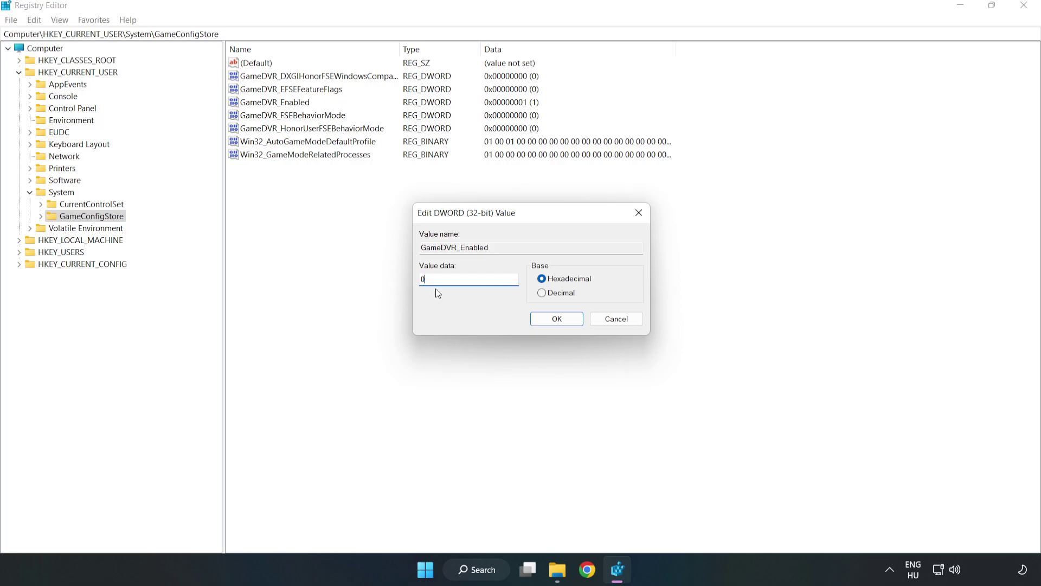
type("0")
left_click(558, 320)
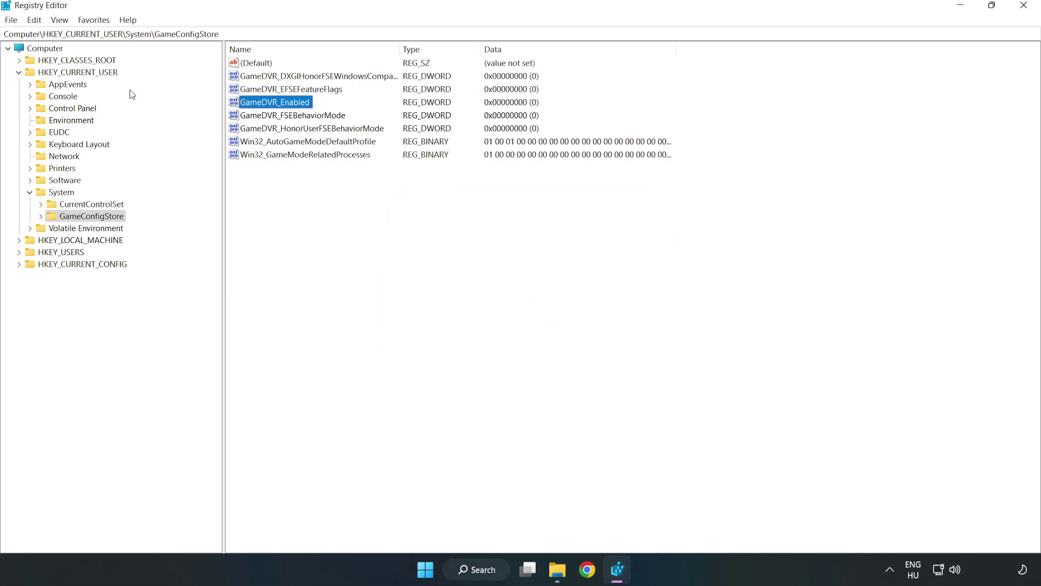
Collapse HKEY_CURRENT_USER and expand HKEY_LOCAL_MACHINE\SOFTWARE\Microsoft\PolicyManager\default\ApplicationManagement.
left_click(19, 73)
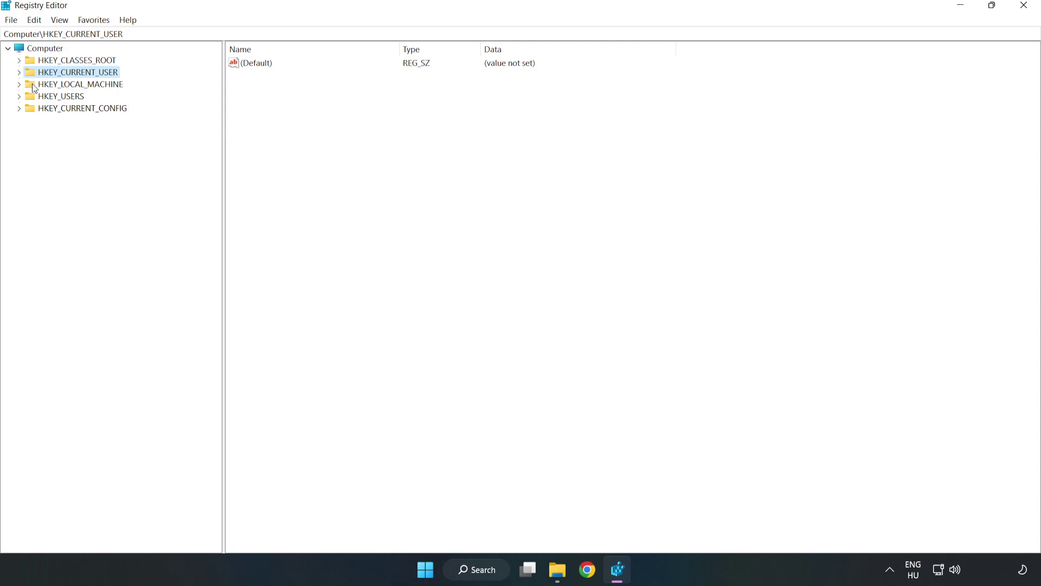
double_click(25, 85)
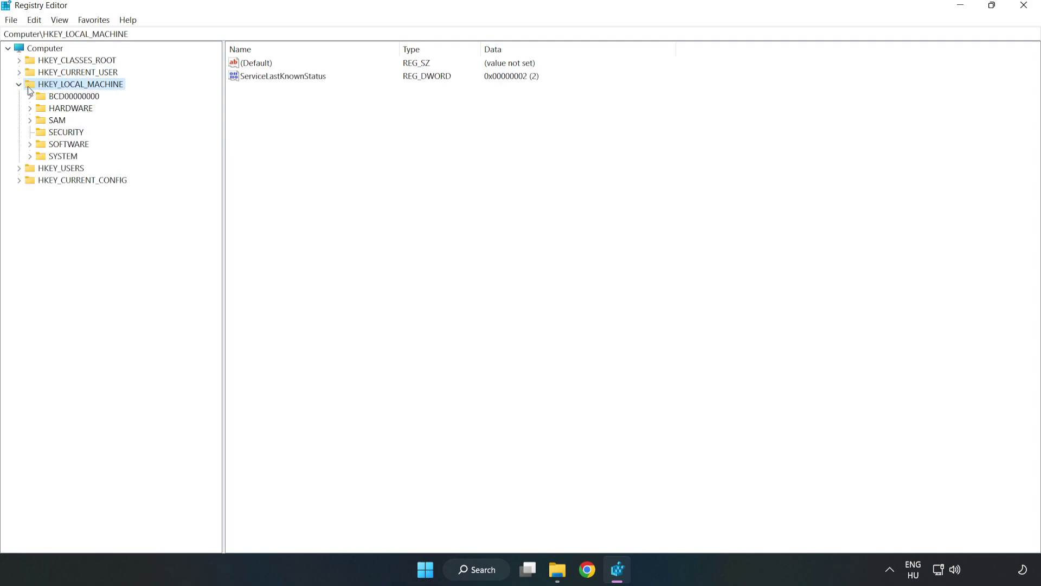
left_click(31, 144)
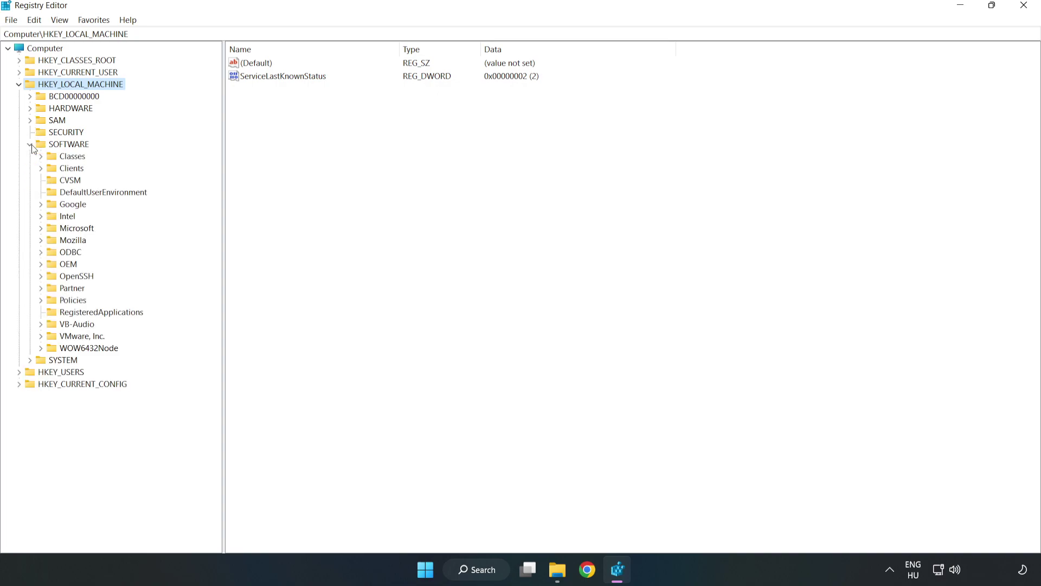
left_click(41, 228)
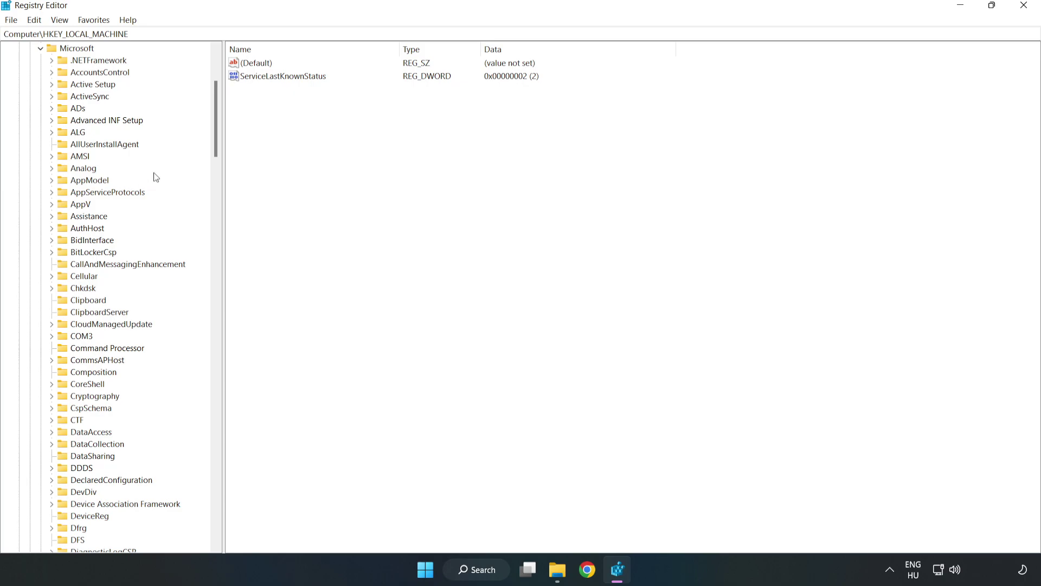
left_click_drag(214, 139, 239, 386)
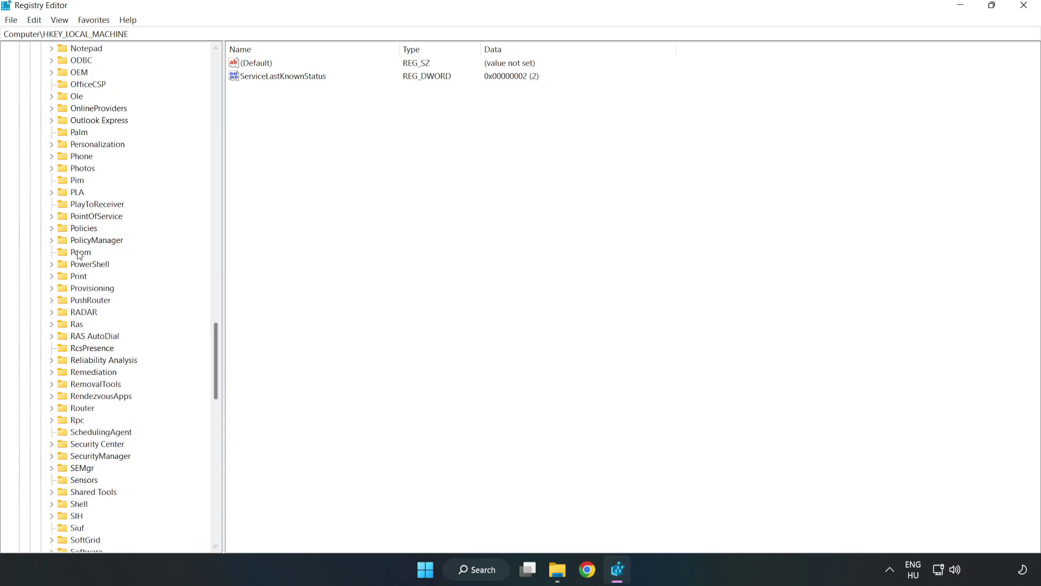
left_click(52, 240)
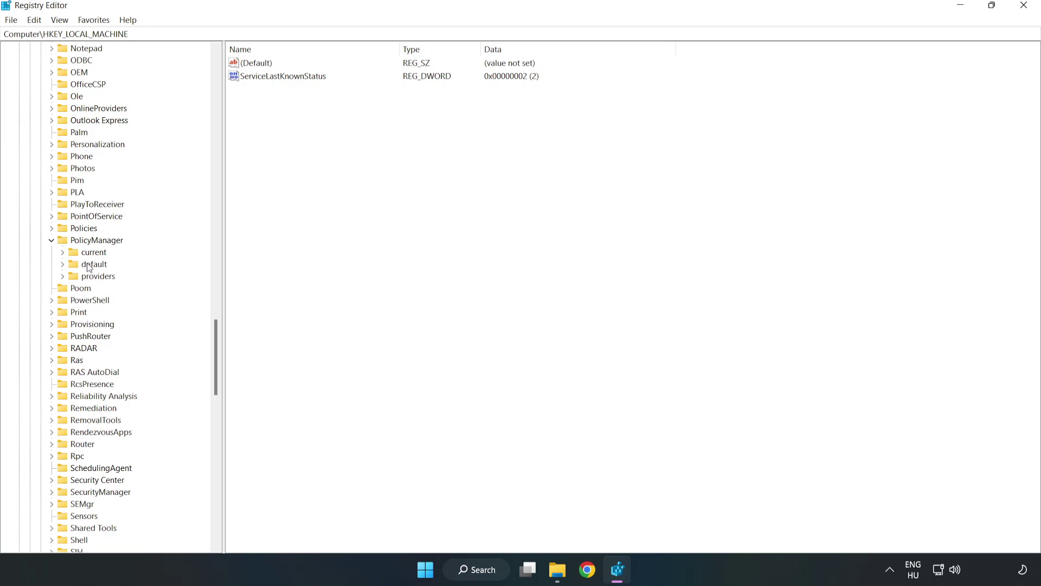
left_click(63, 264)
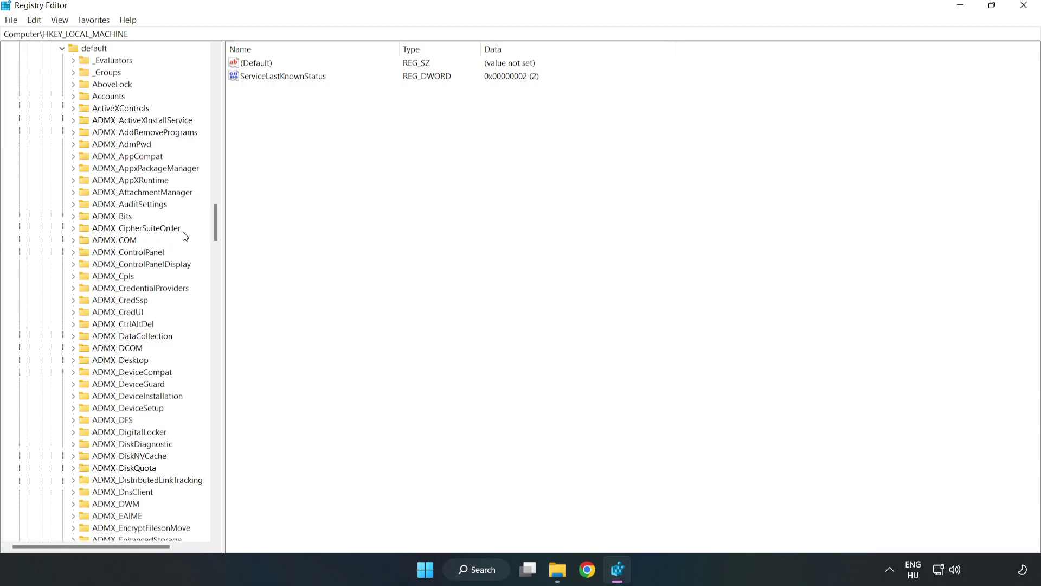
left_click_drag(216, 222, 210, 343)
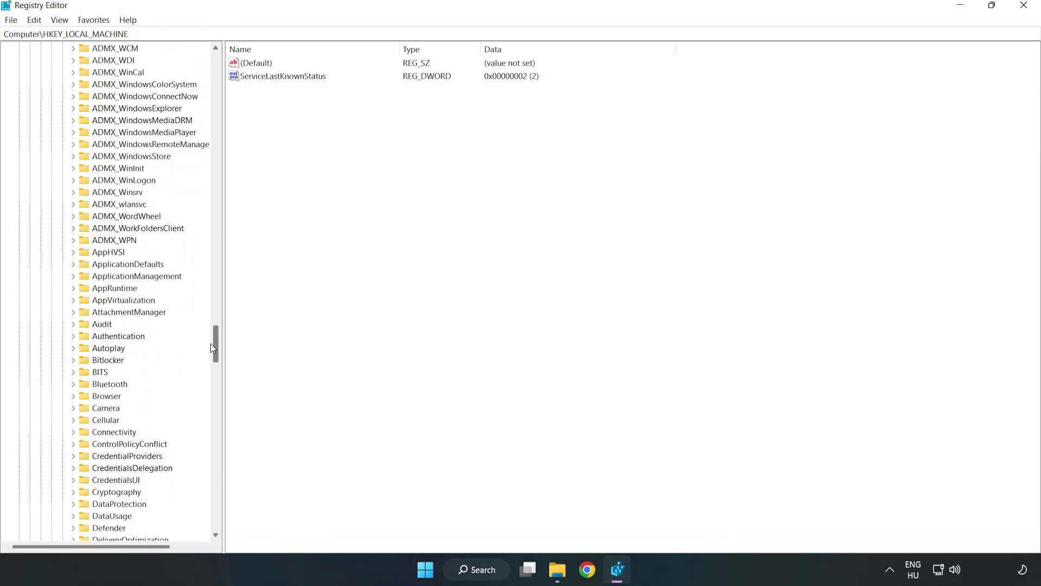
left_click(74, 277)
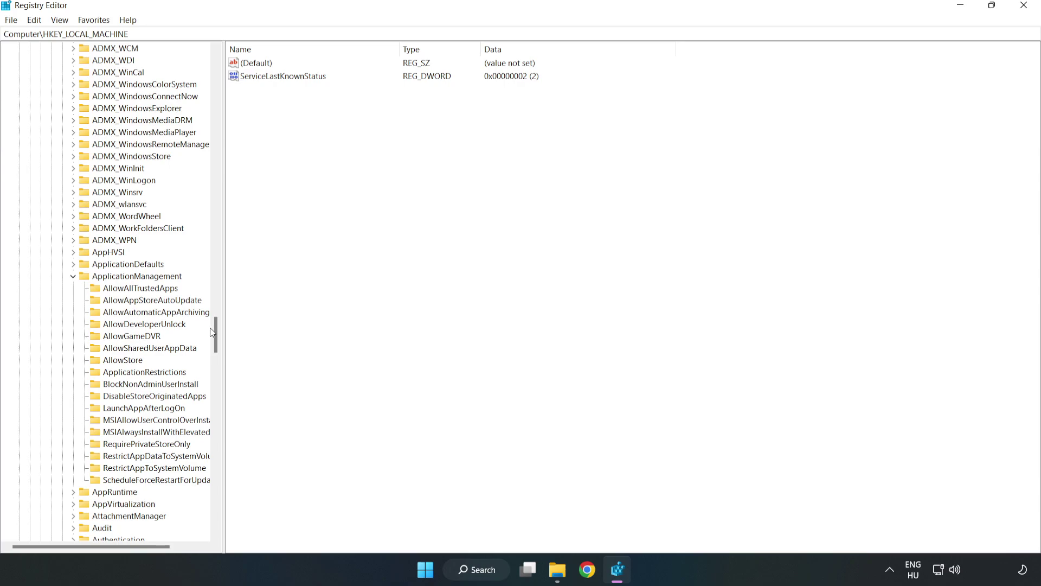
In the AllowGameDVR key, change the 'value' entry's data from 1 to 0.
left_click(121, 336)
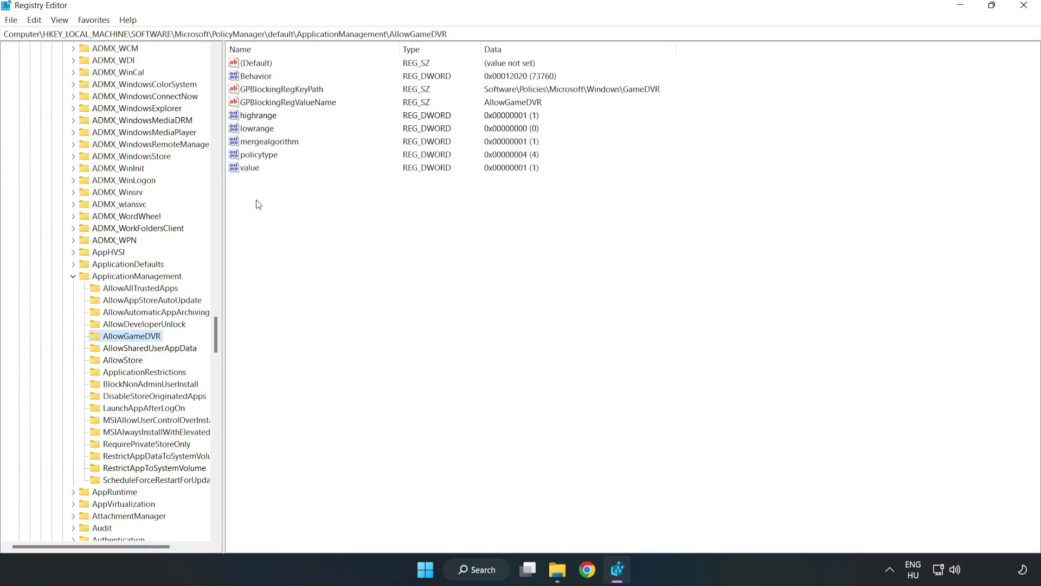
left_click(242, 171)
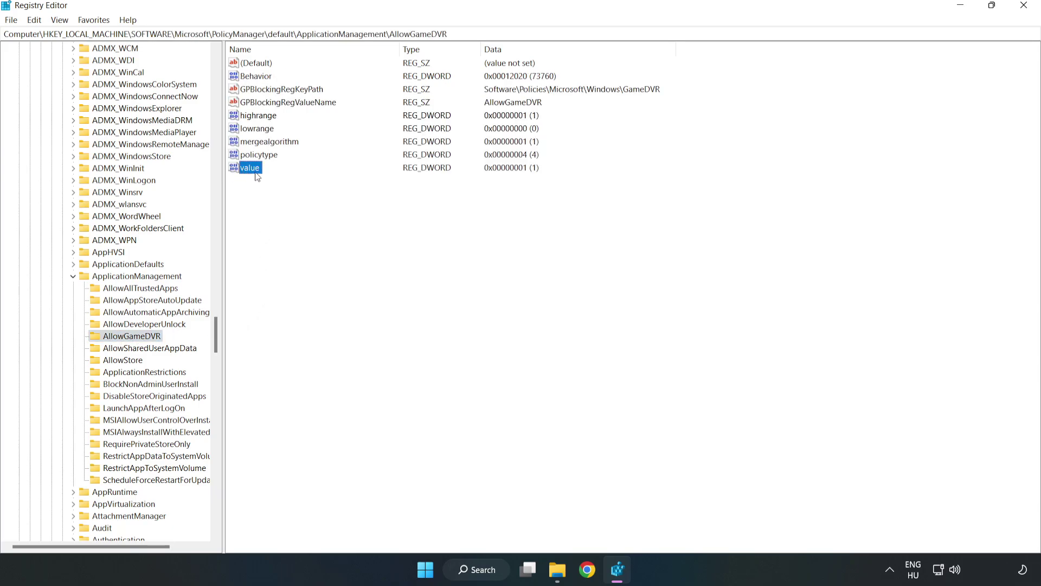
right_click(255, 172)
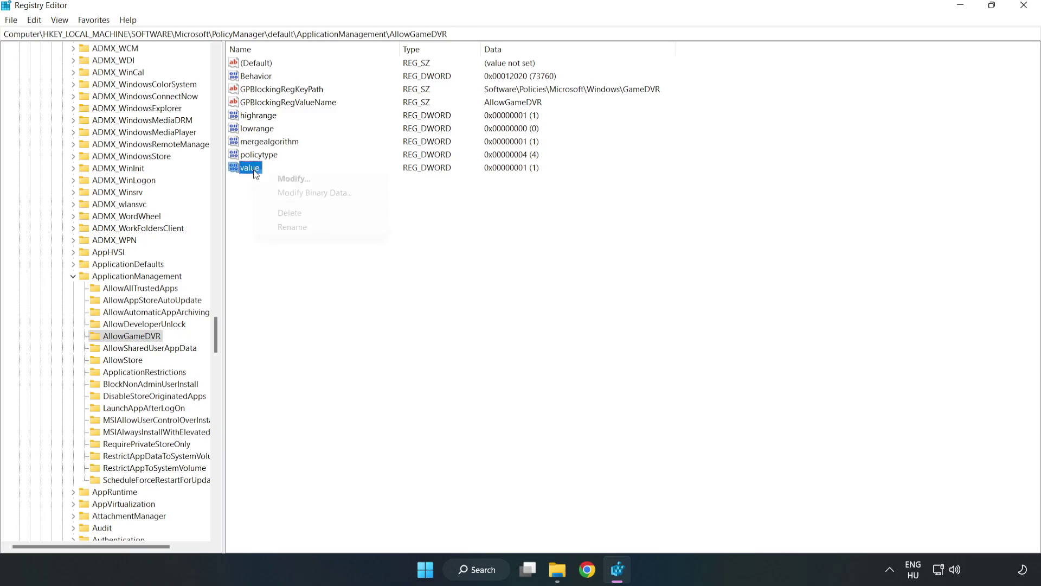
left_click(300, 182)
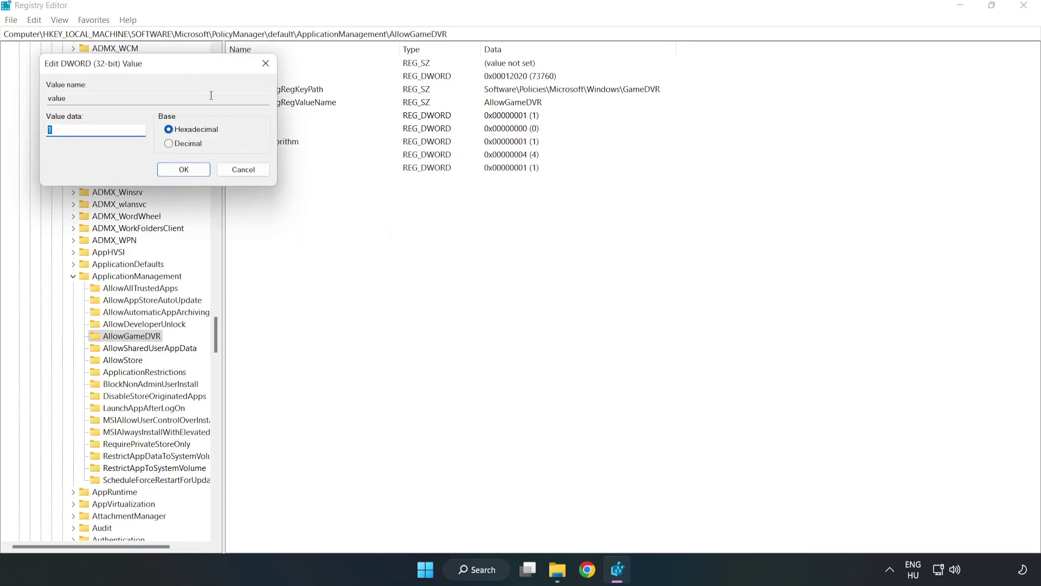
left_click_drag(194, 72, 530, 216)
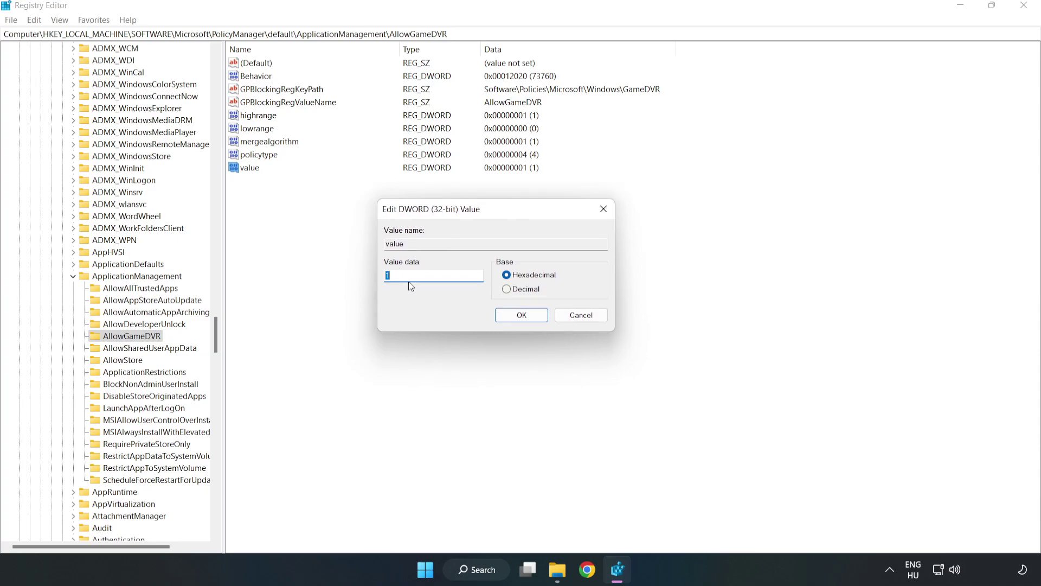
type("0")
left_click(525, 316)
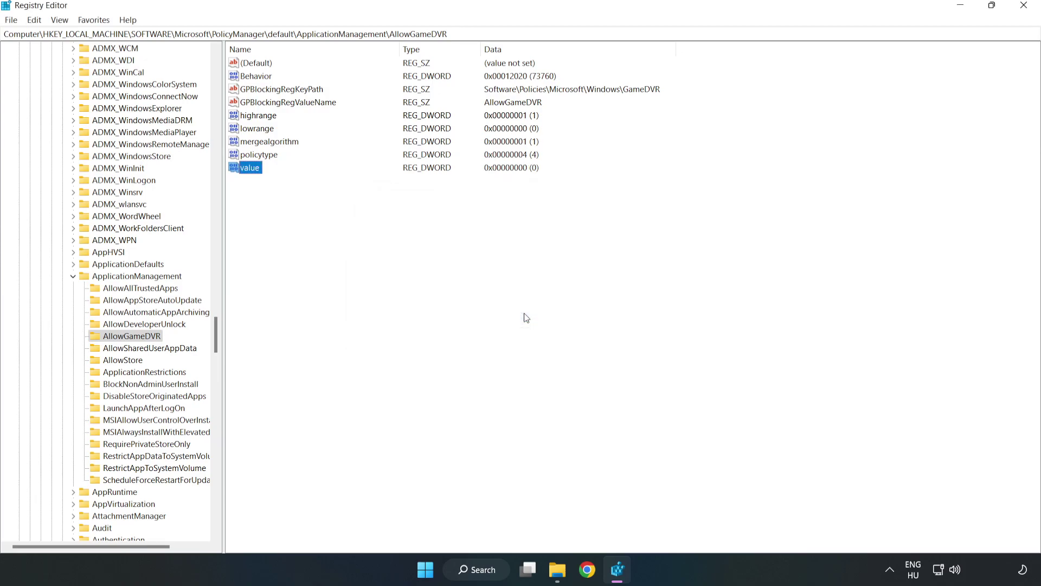
Close Registry Editor and download dxwebsetup.exe from the DirectX End-User Runtime page in Chrome.
left_click(1024, 8)
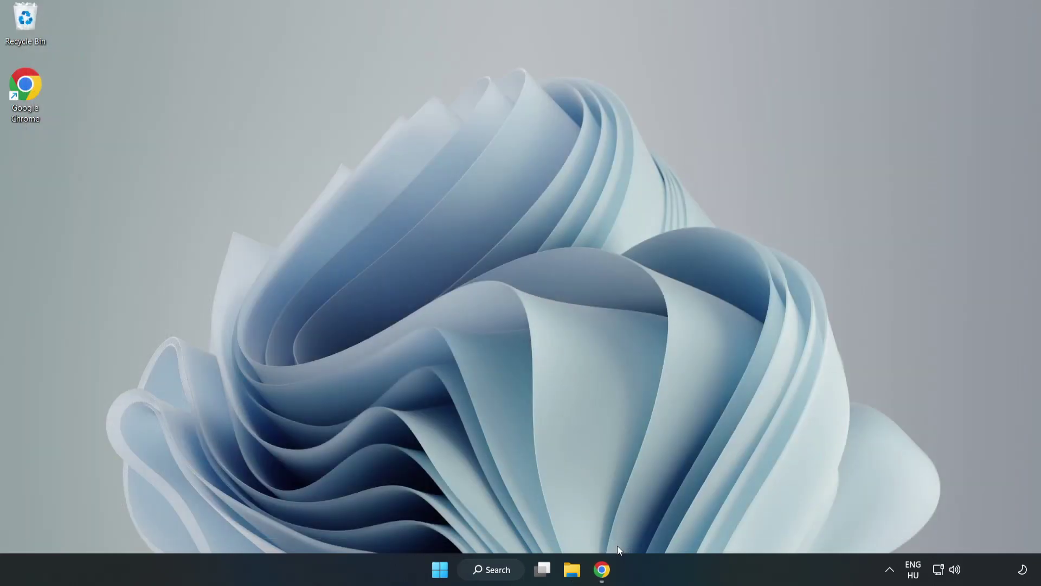
left_click(604, 578)
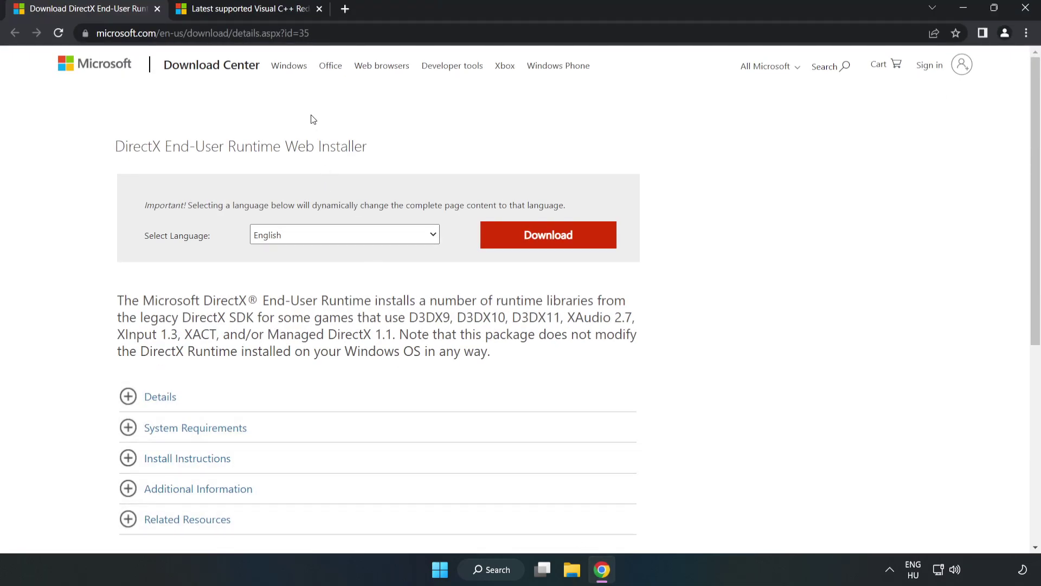
left_click_drag(343, 32, 261, 33)
left_click(421, 124)
left_click(555, 247)
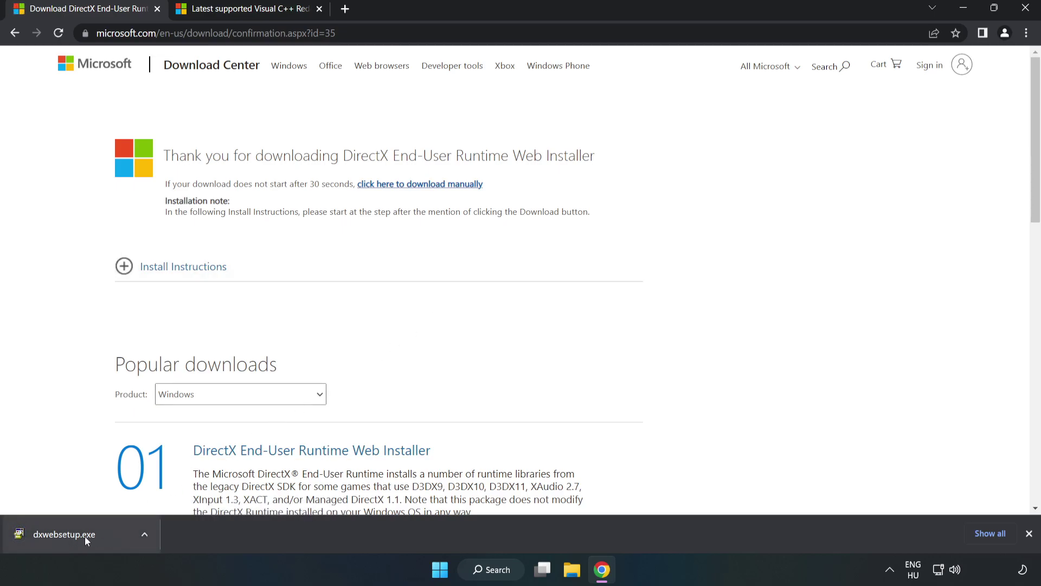
Run dxwebsetup.exe, accept the licence, decline the Bing Bar, and finish DirectX Setup.
left_click(106, 537)
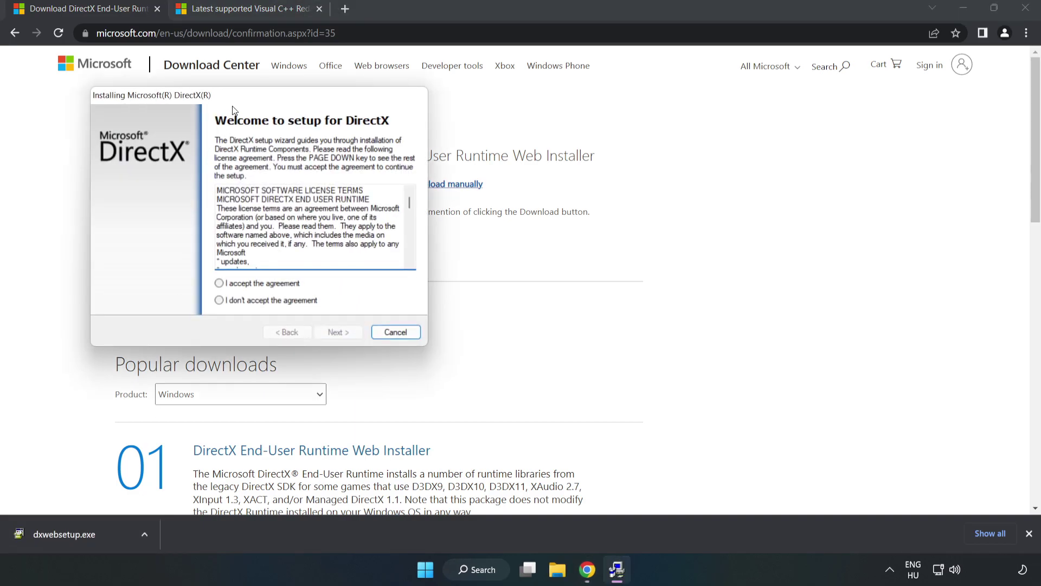
left_click_drag(233, 98, 493, 148)
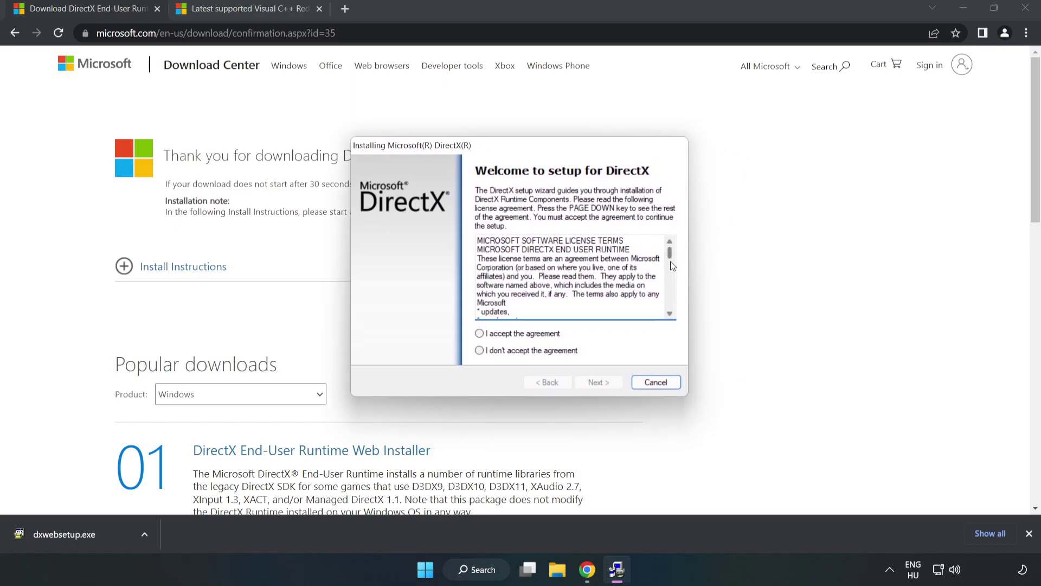
left_click_drag(670, 255, 670, 317)
left_click(476, 333)
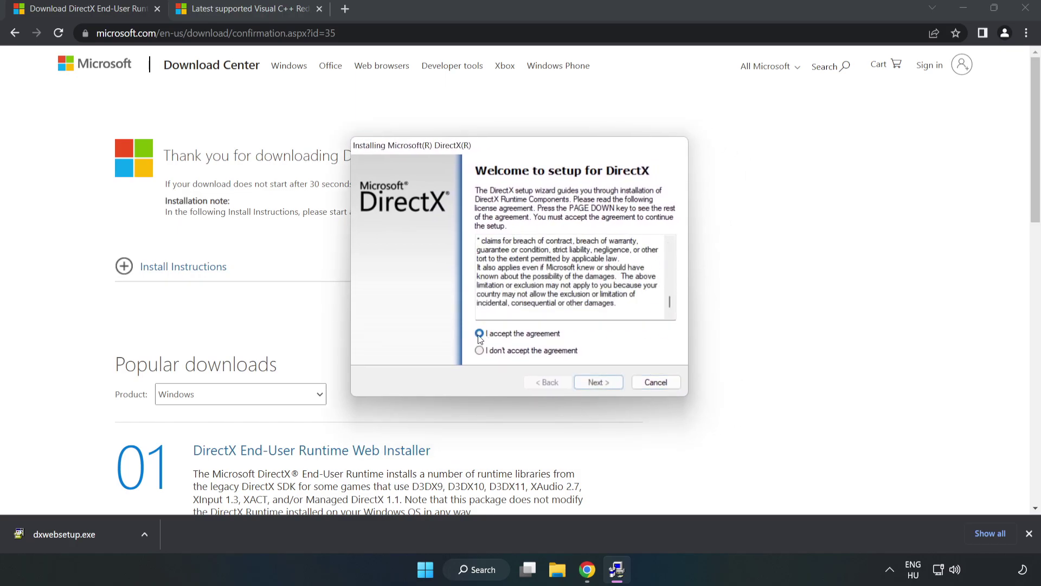
left_click(602, 383)
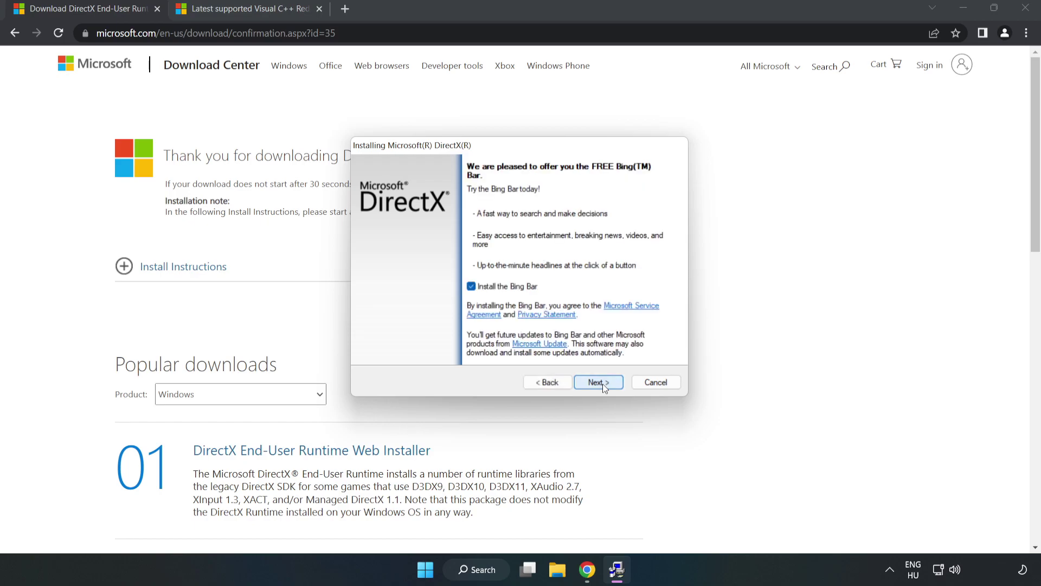
left_click(471, 286)
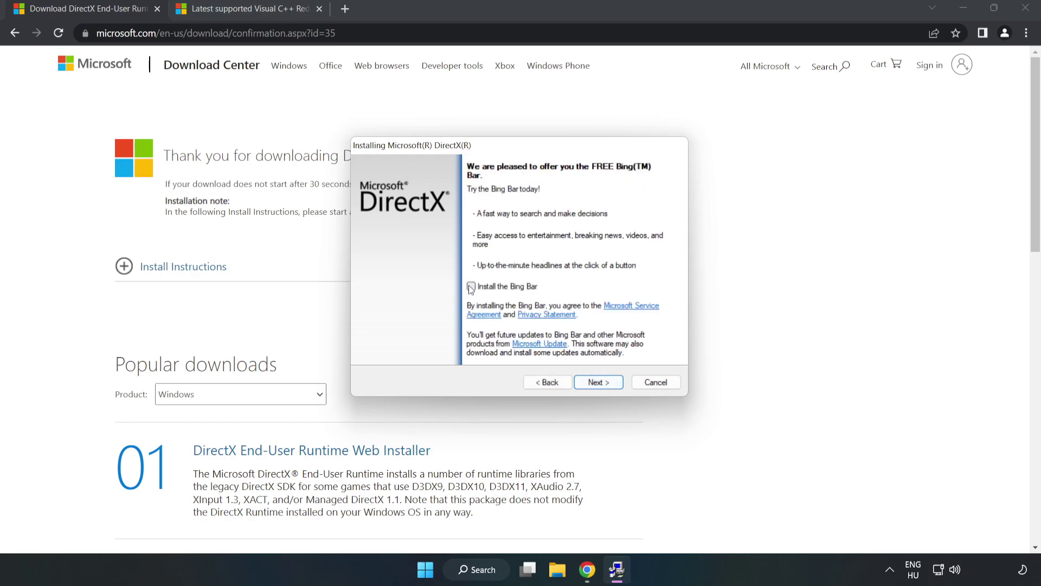
left_click(600, 382)
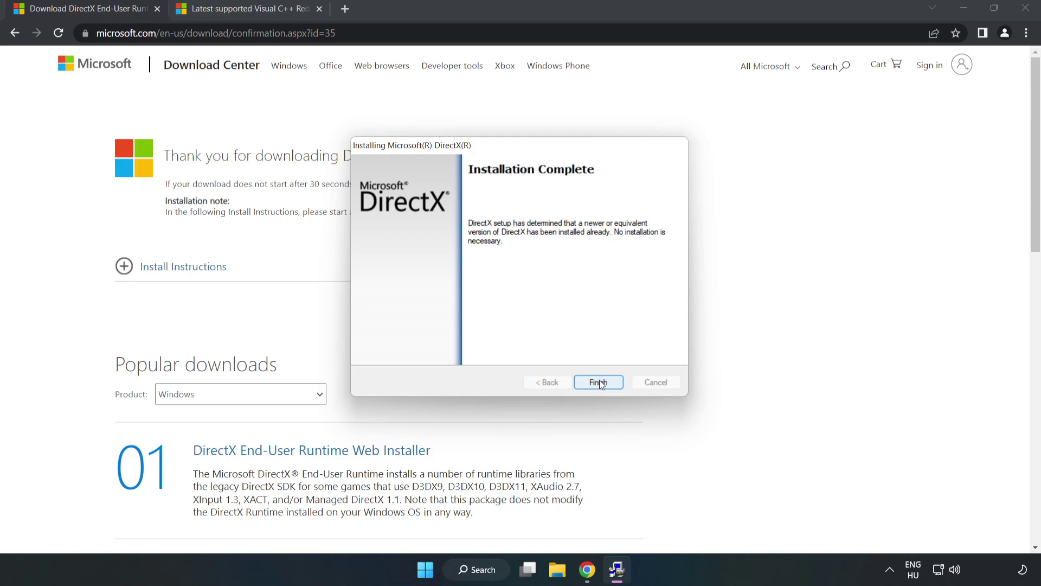
left_click(600, 383)
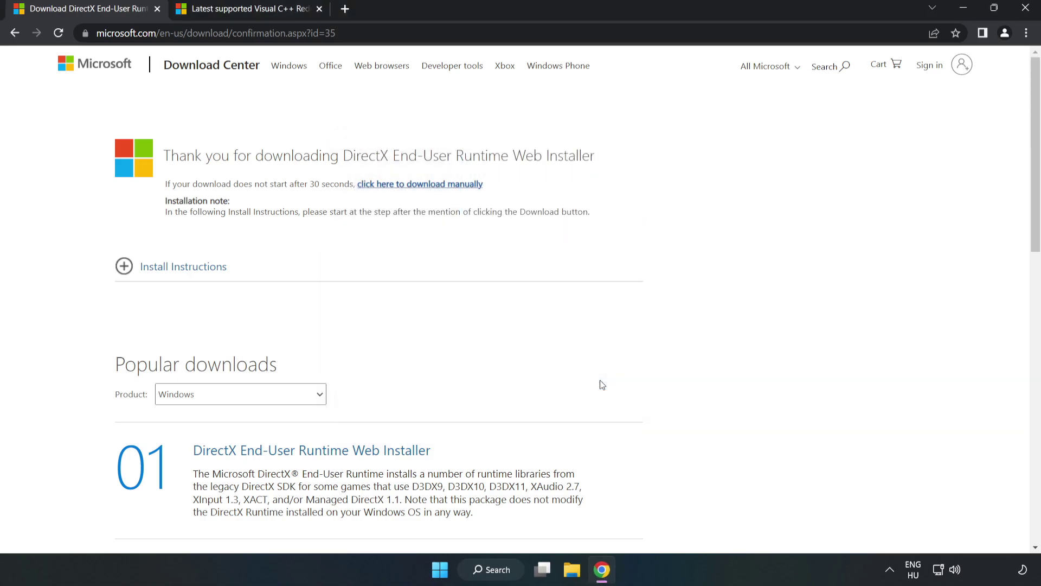
Close the DirectX tab and download the ARM64, x86 and x64 VC_redist installers, allowing multiple downloads.
left_click(157, 9)
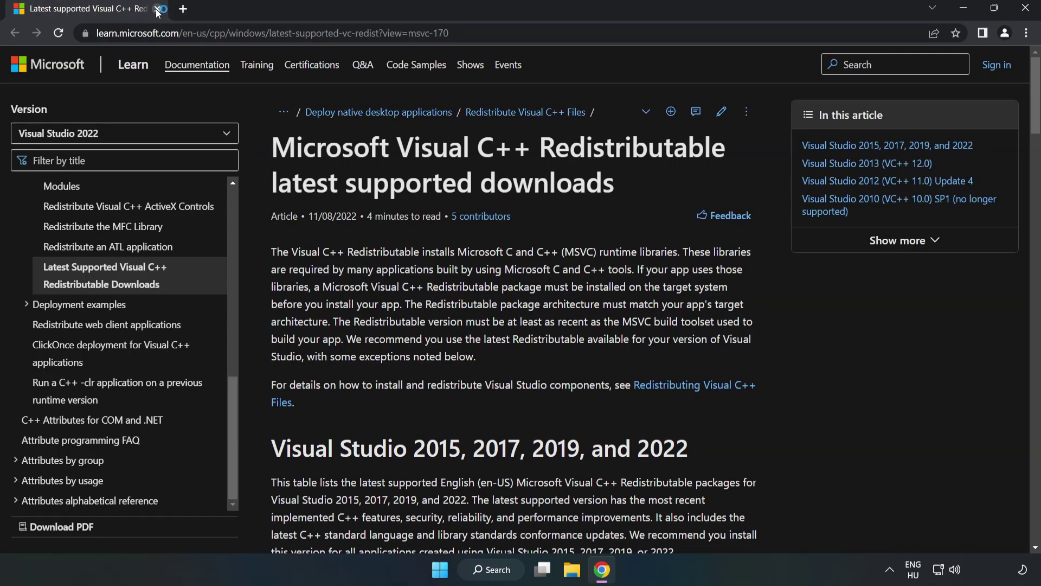
left_click(237, 32)
key("End")
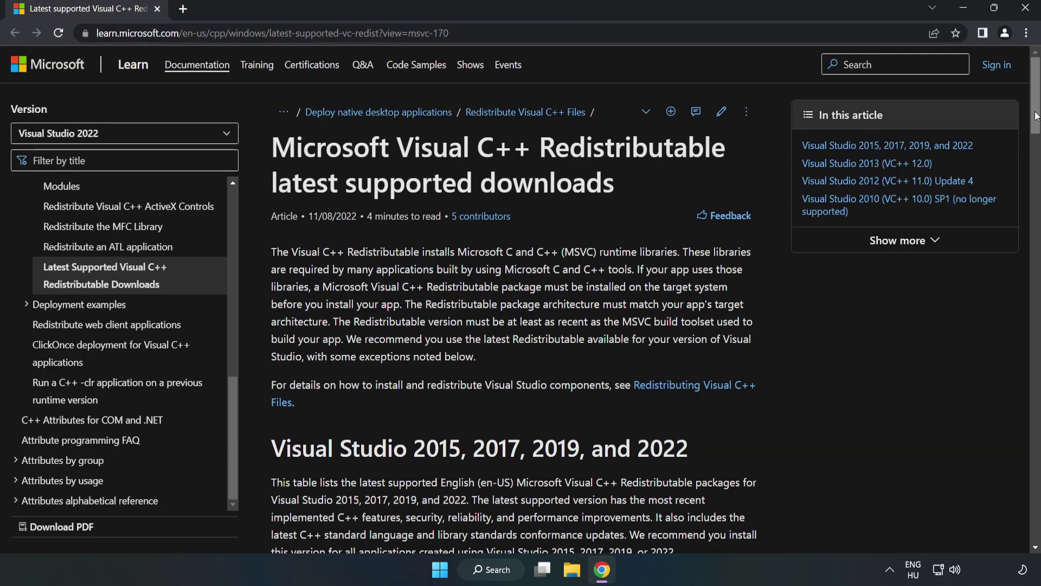
left_click_drag(1035, 119, 1036, 140)
scroll(860, 221, "down", 3)
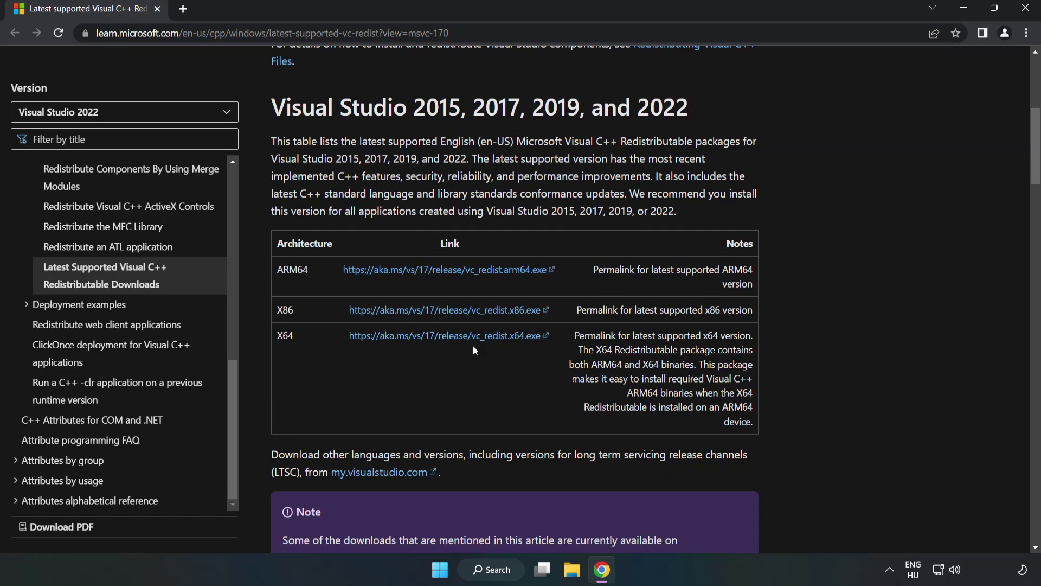
left_click(448, 271)
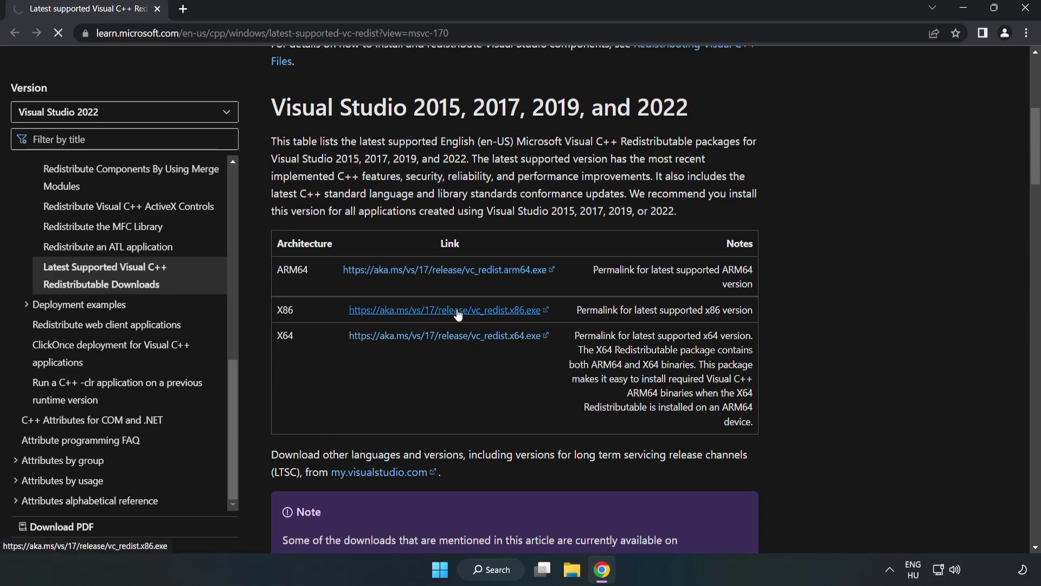
left_click(458, 312)
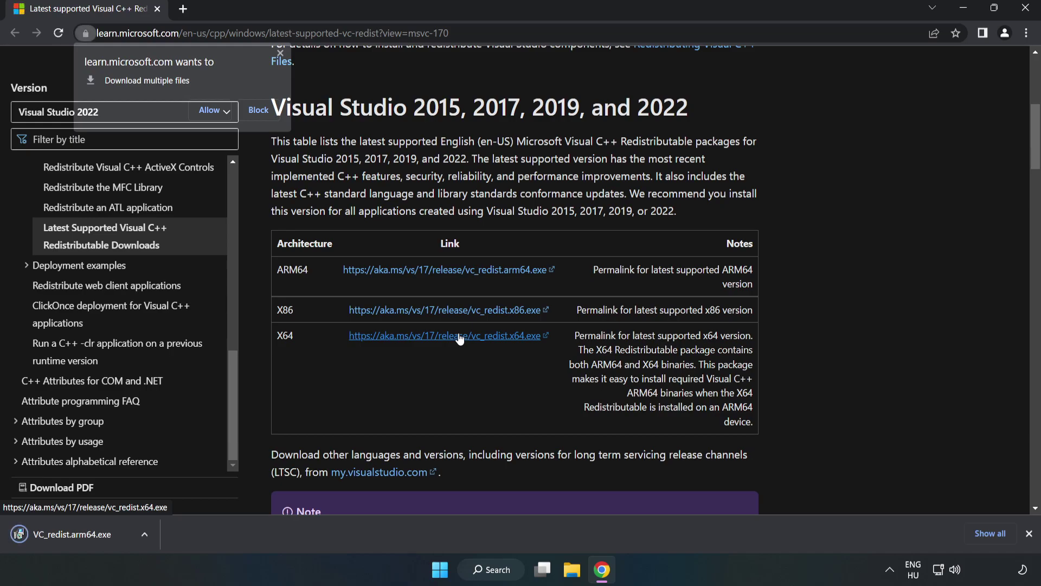
left_click(211, 110)
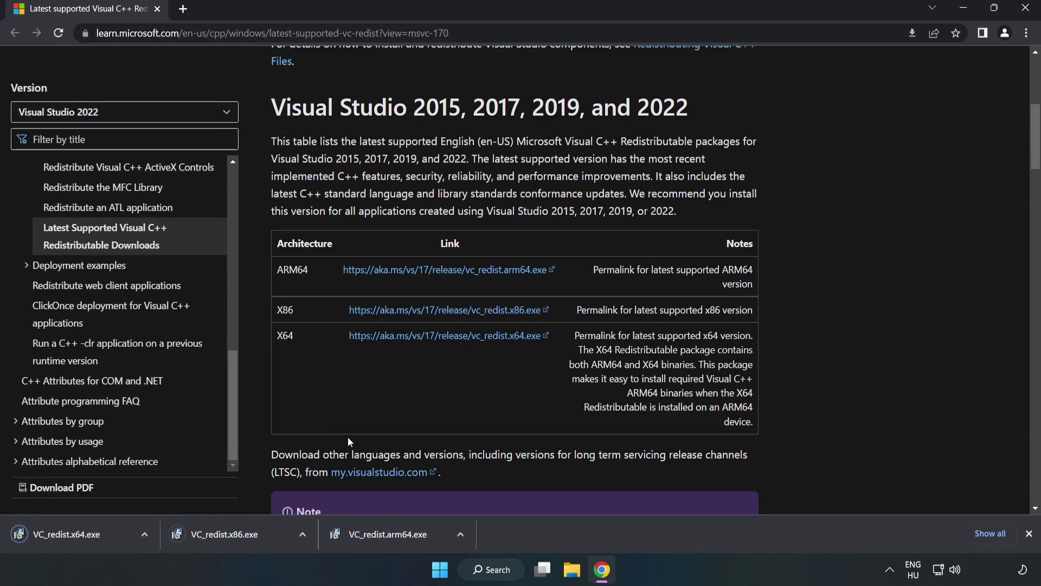
Try installing the ARM64 VC_redist package and dismiss its unsupported-platform failure.
left_click(399, 537)
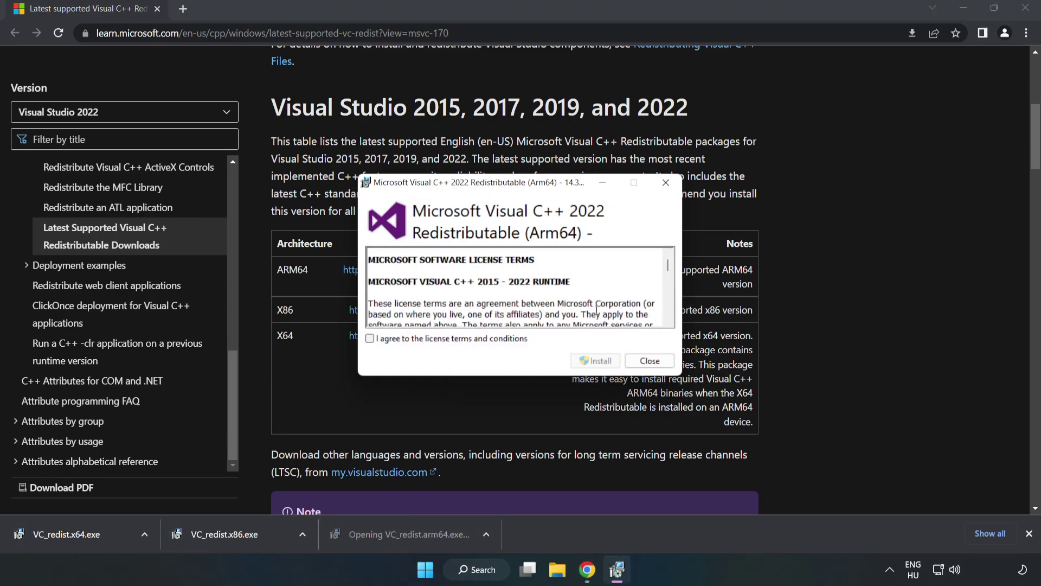
left_click_drag(666, 268, 667, 315)
left_click(470, 338)
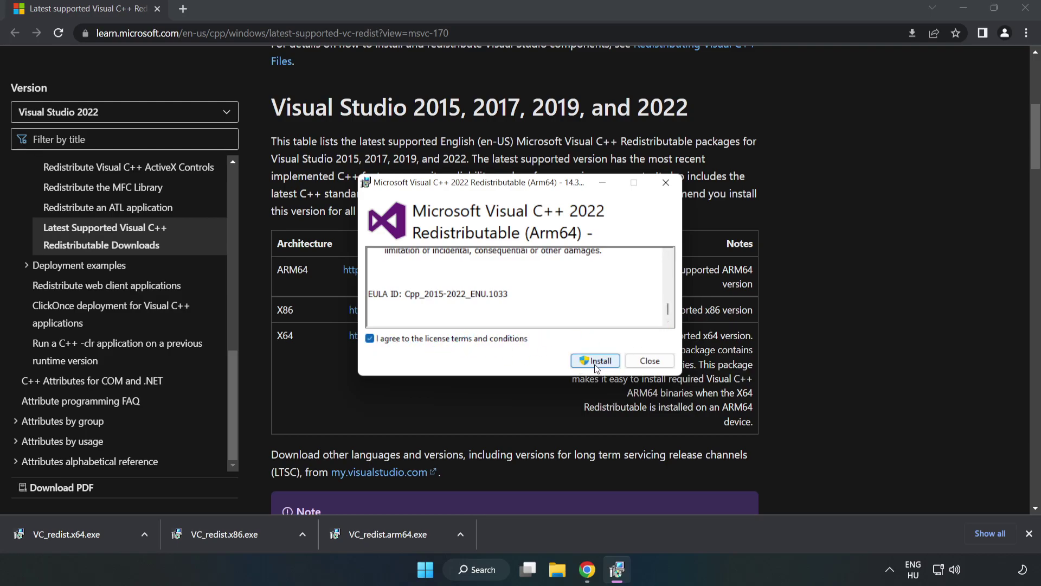
left_click(597, 364)
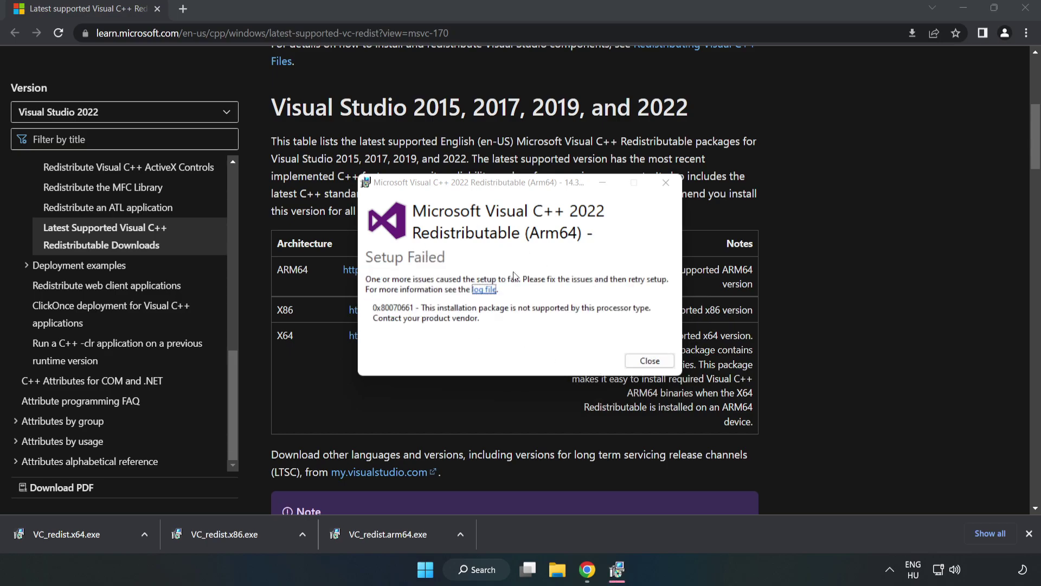
left_click(642, 362)
Install the x86 and x64 Visual C++ 2015-2022 redistributables, closing without restarting.
left_click(228, 534)
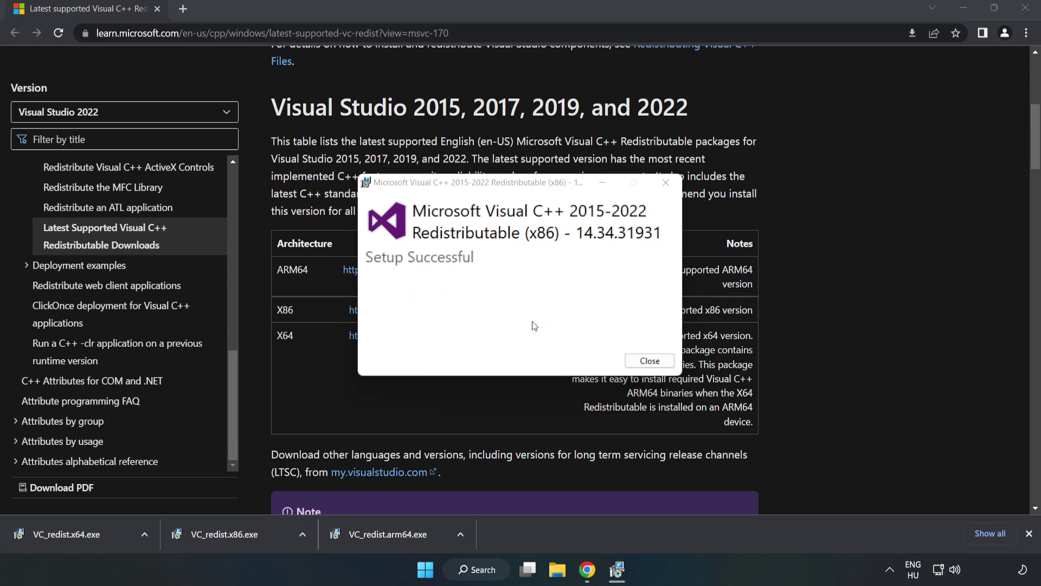
left_click(650, 361)
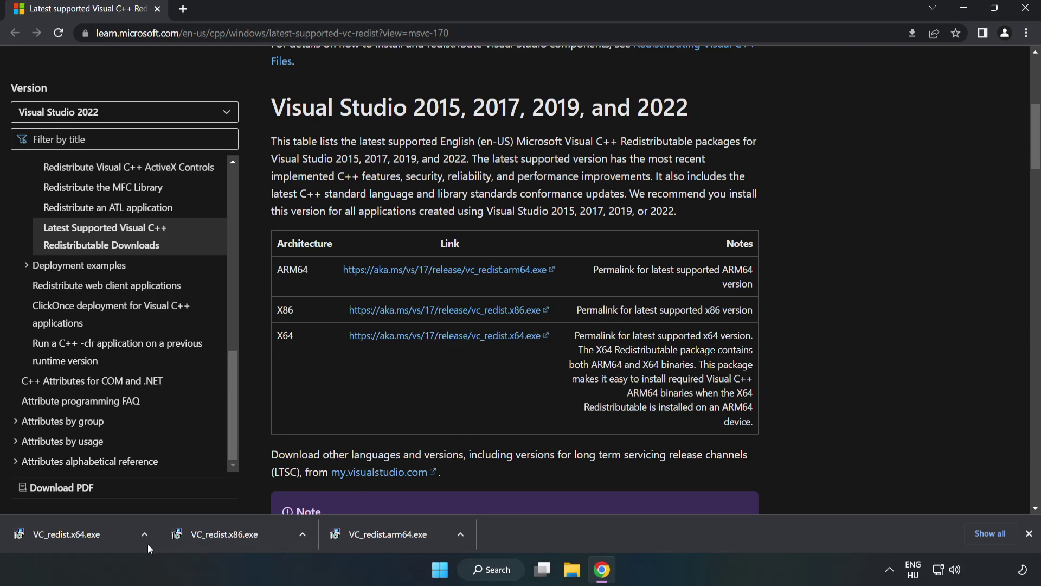
left_click(56, 532)
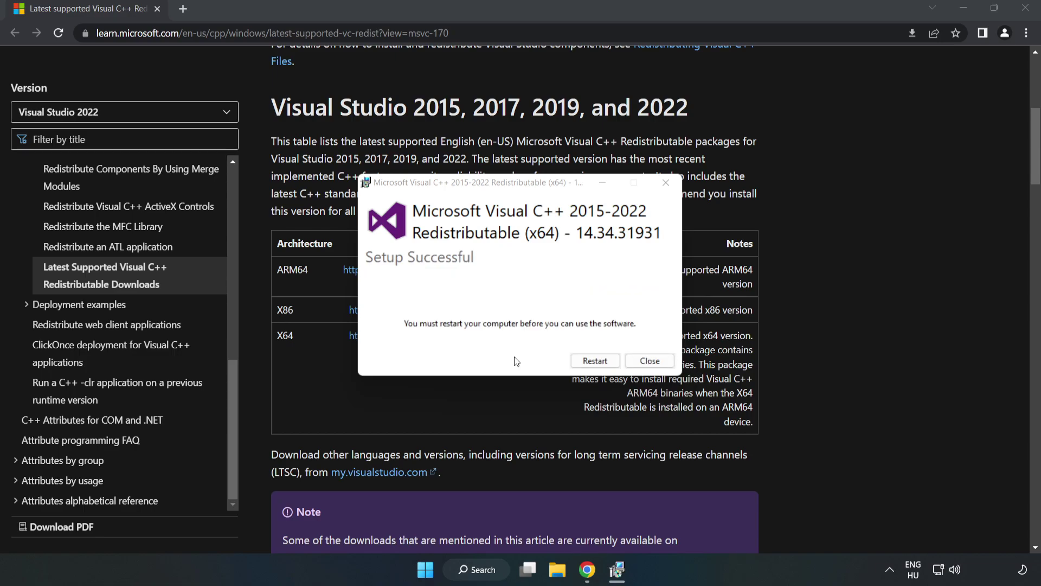
left_click(651, 361)
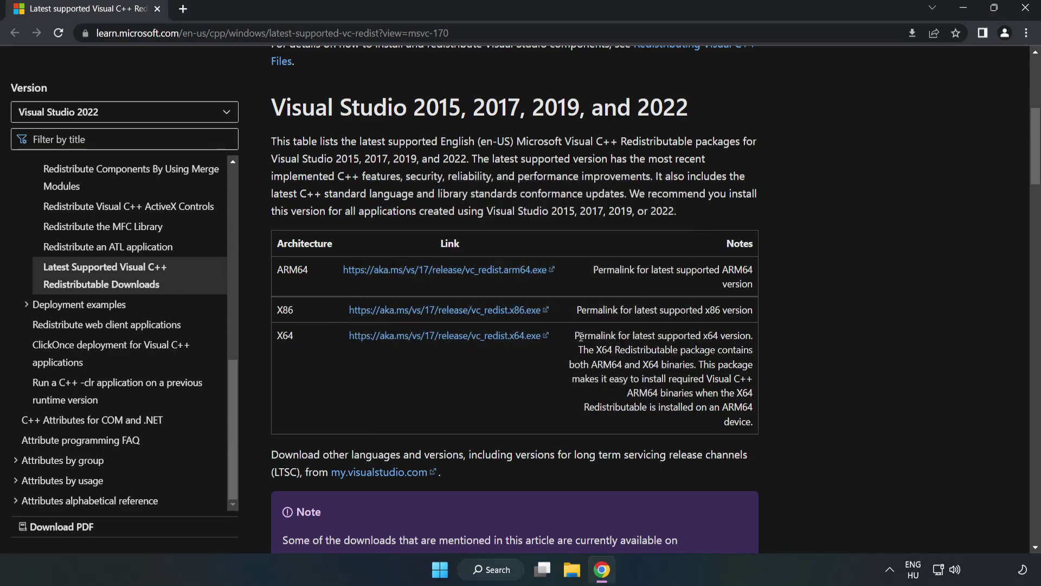
Close Google Chrome and show the Start menu's power options, including Restart.
left_click(1025, 9)
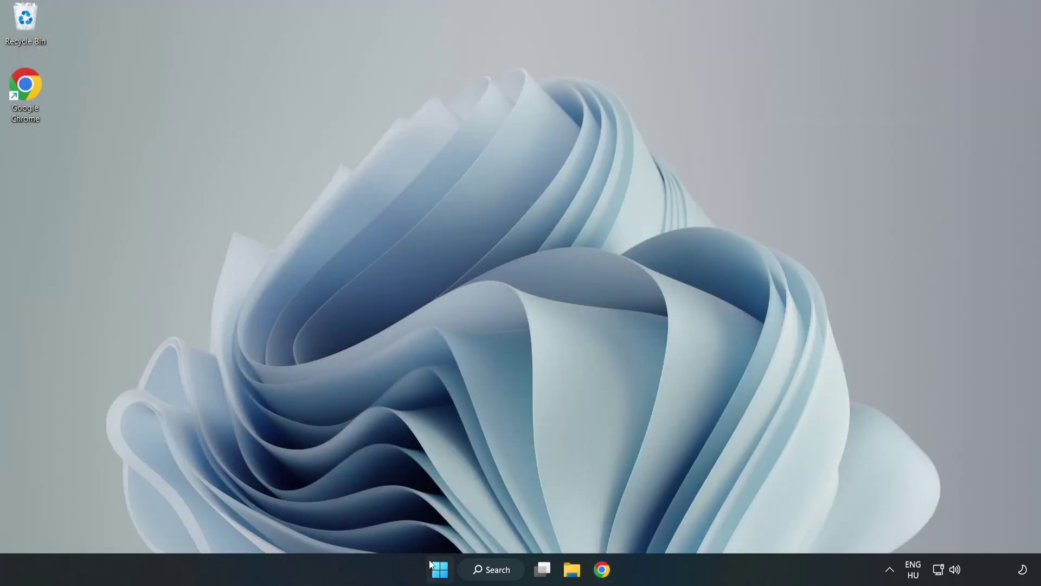
left_click(439, 570)
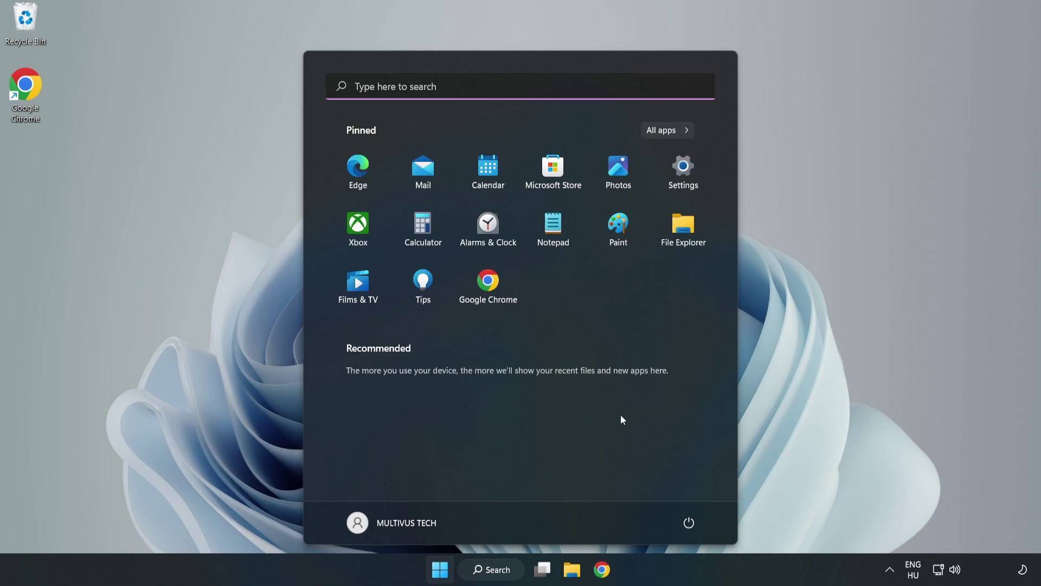
left_click(686, 526)
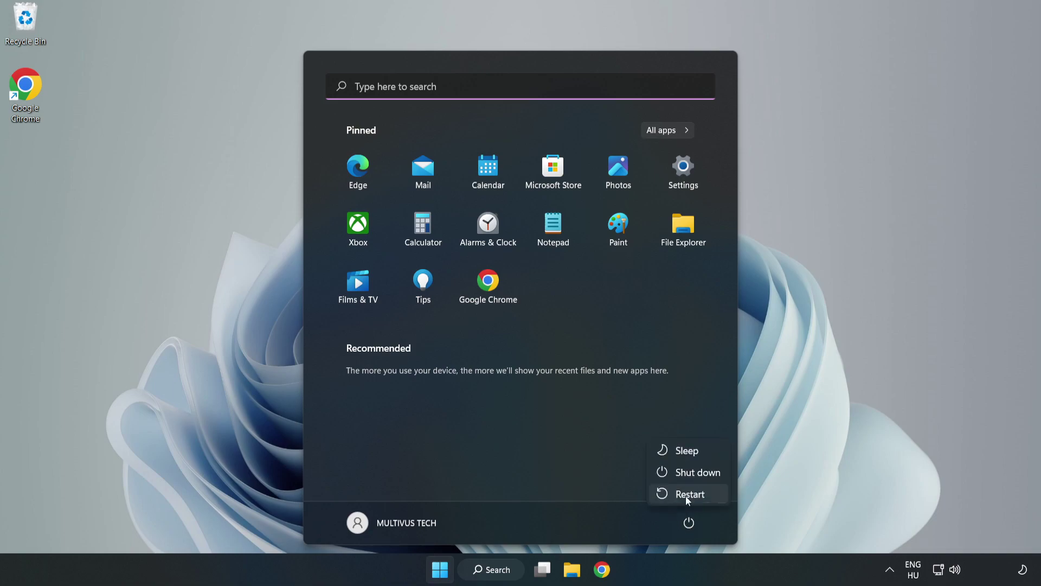